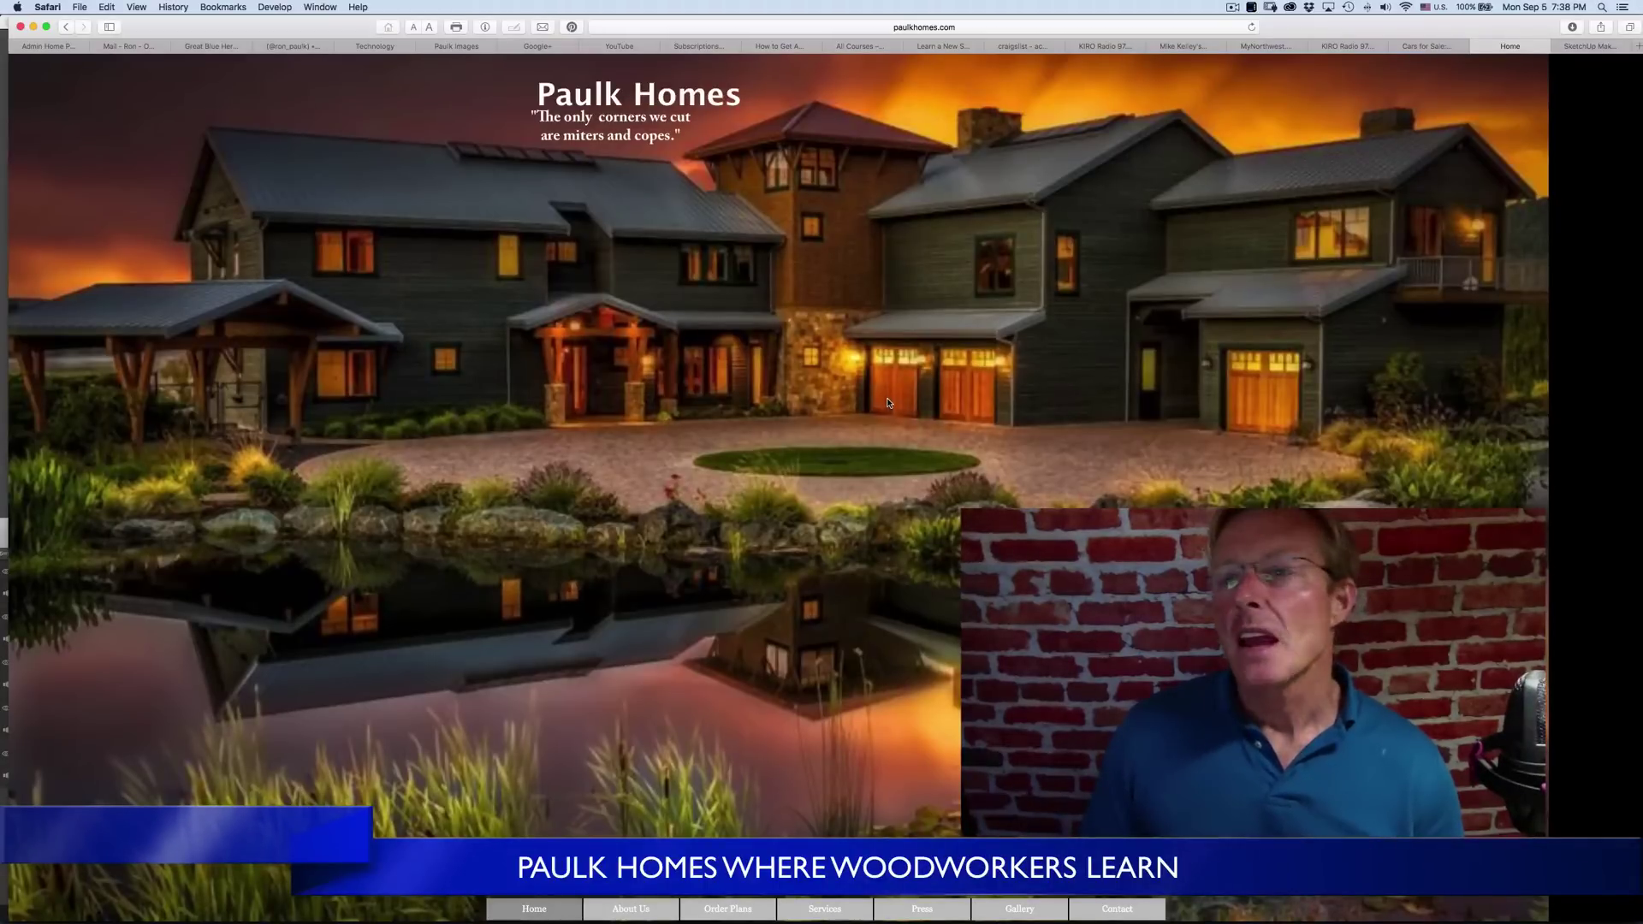
left_click(1588, 46)
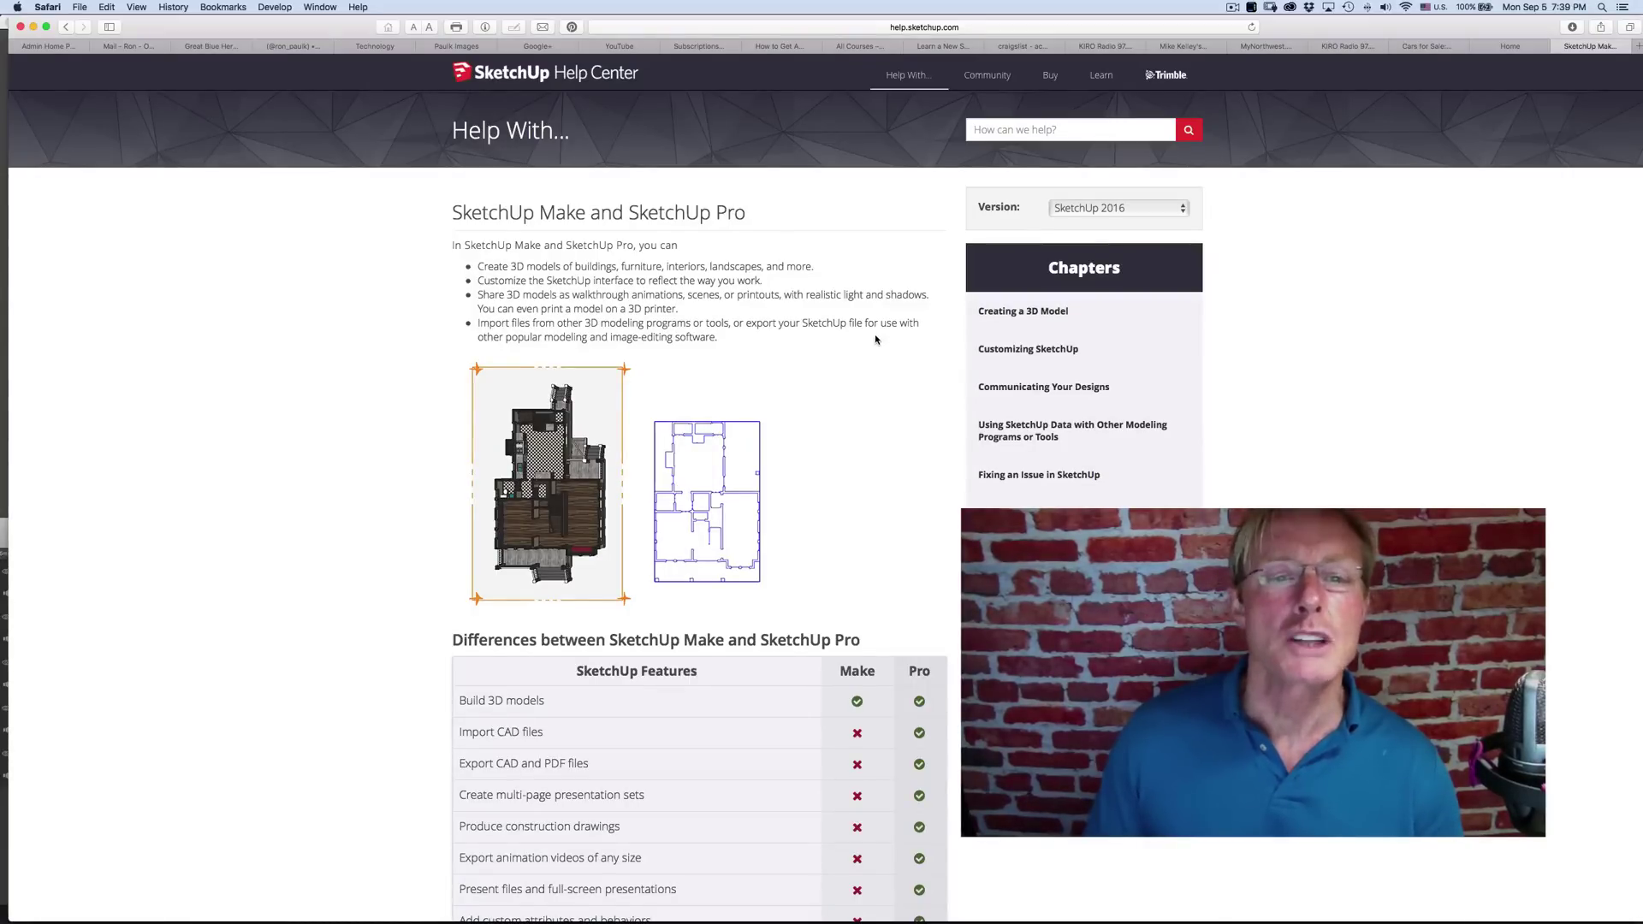
scroll(881, 338, "down", 2)
scroll(874, 339, "up", 2)
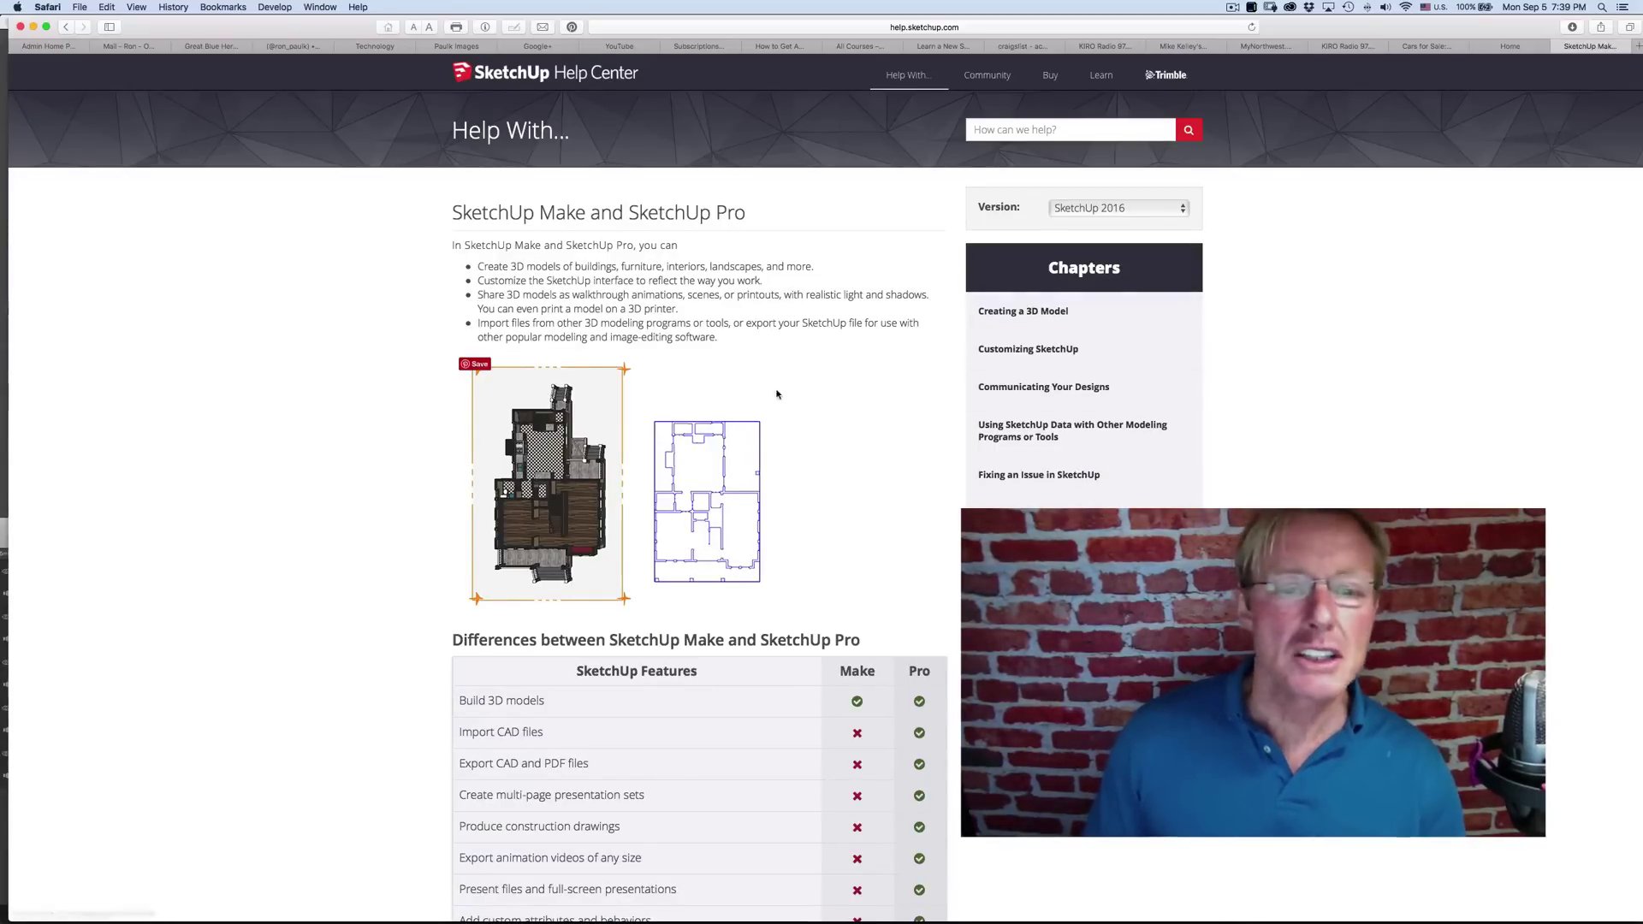
Scroll the help page to show the full Make vs Pro table, including the IFC and commercial licensing rows
scroll(801, 392, "down", 1)
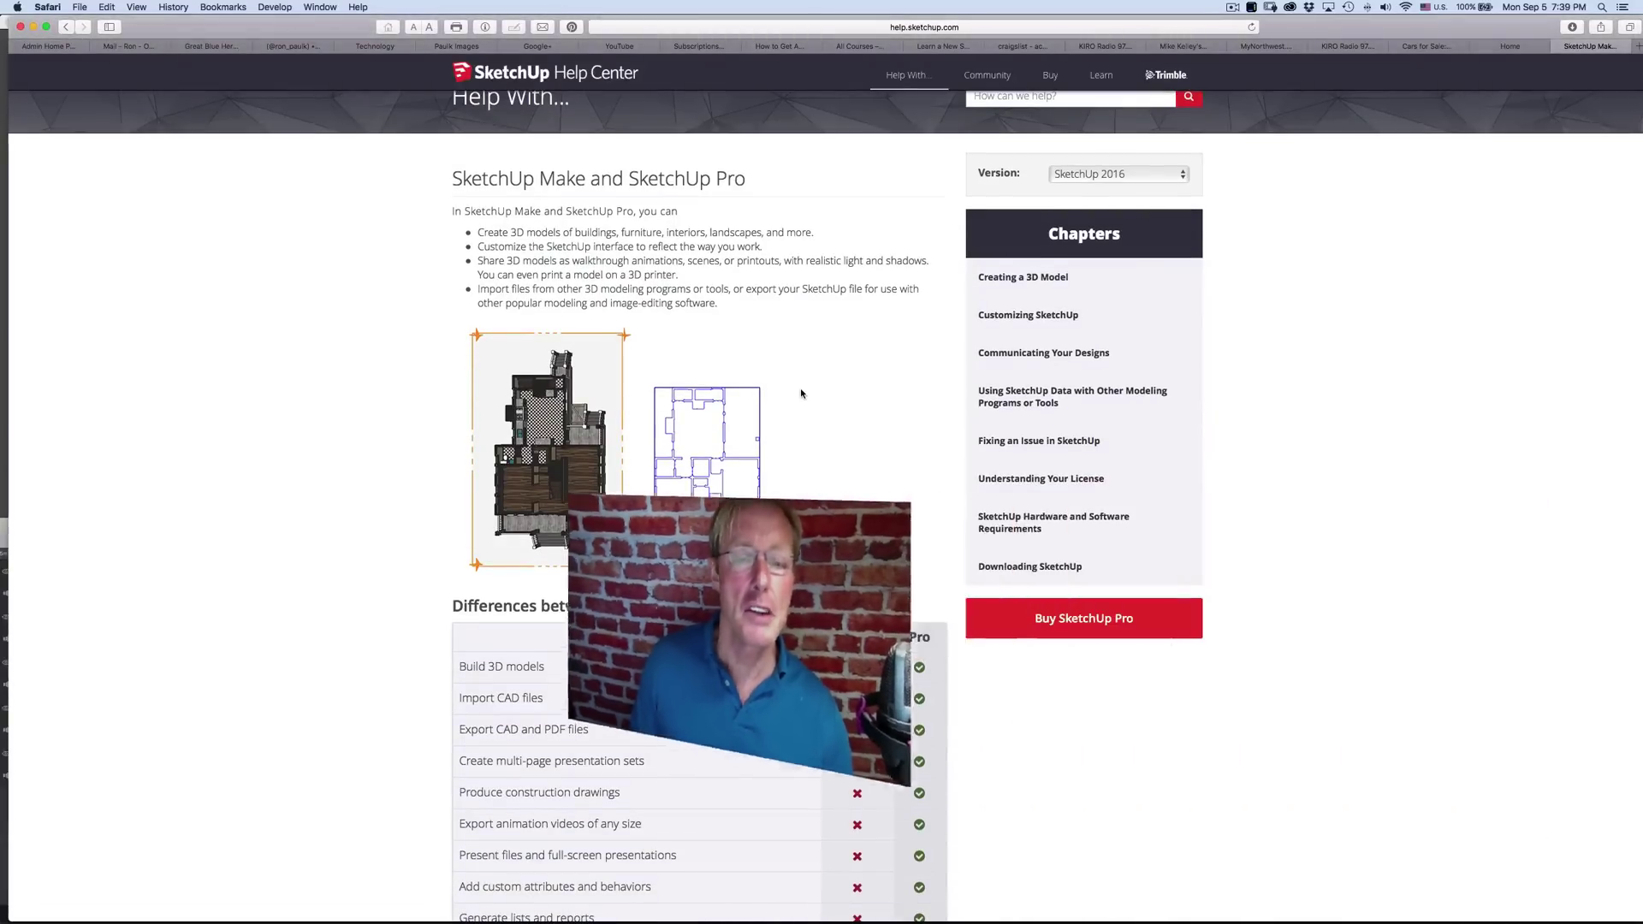
scroll(801, 392, "down", 6)
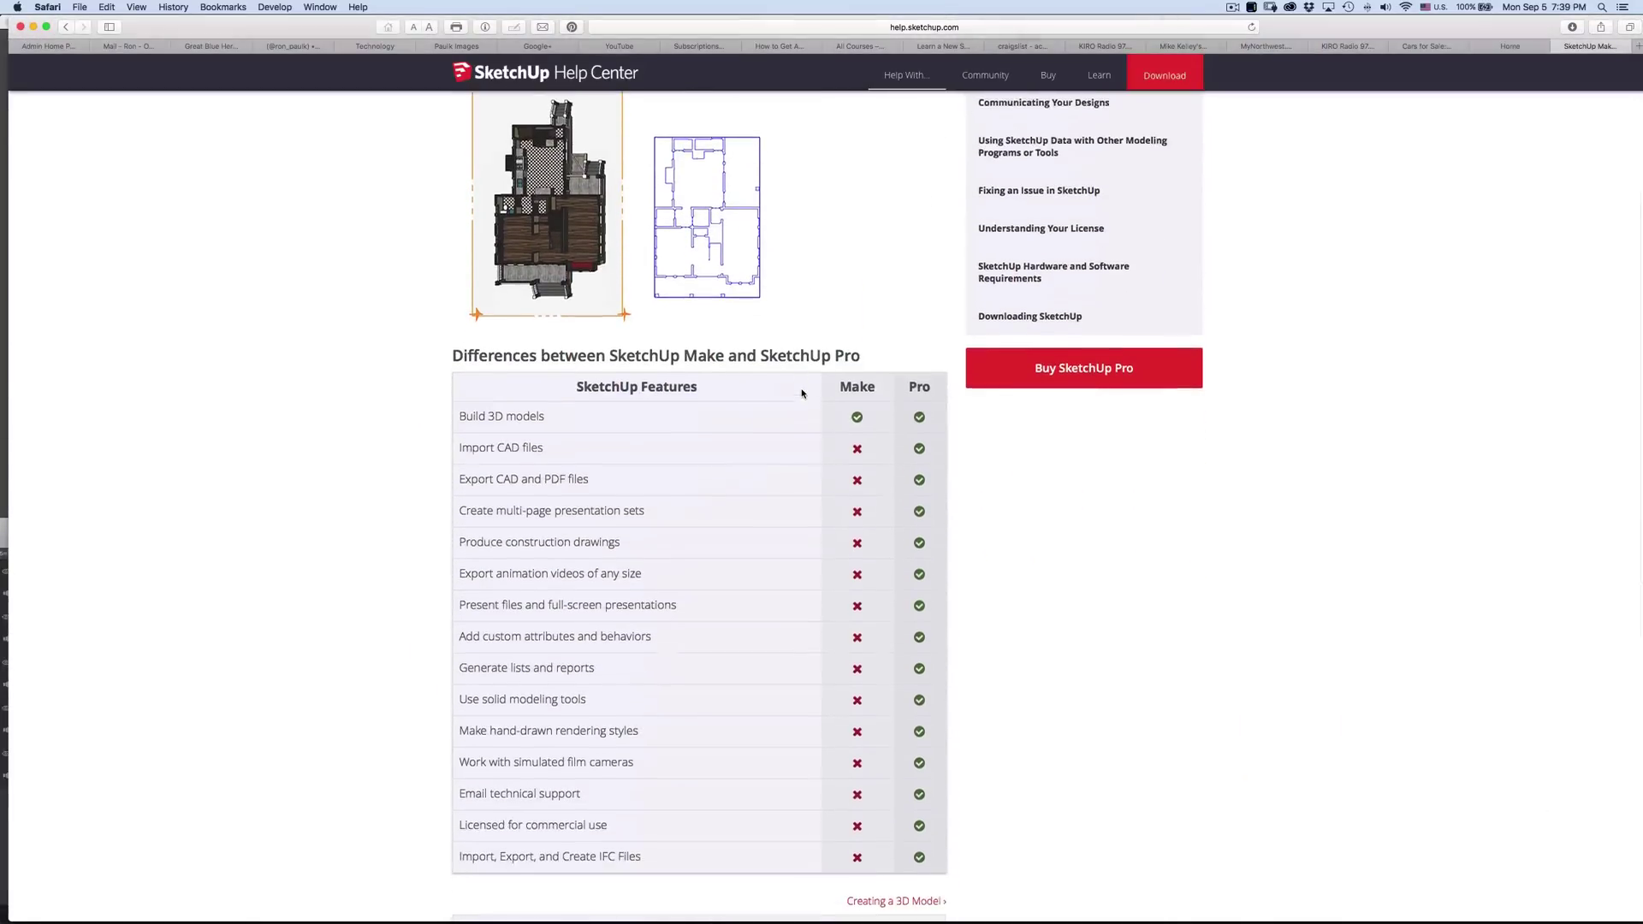
scroll(801, 393, "down", 4)
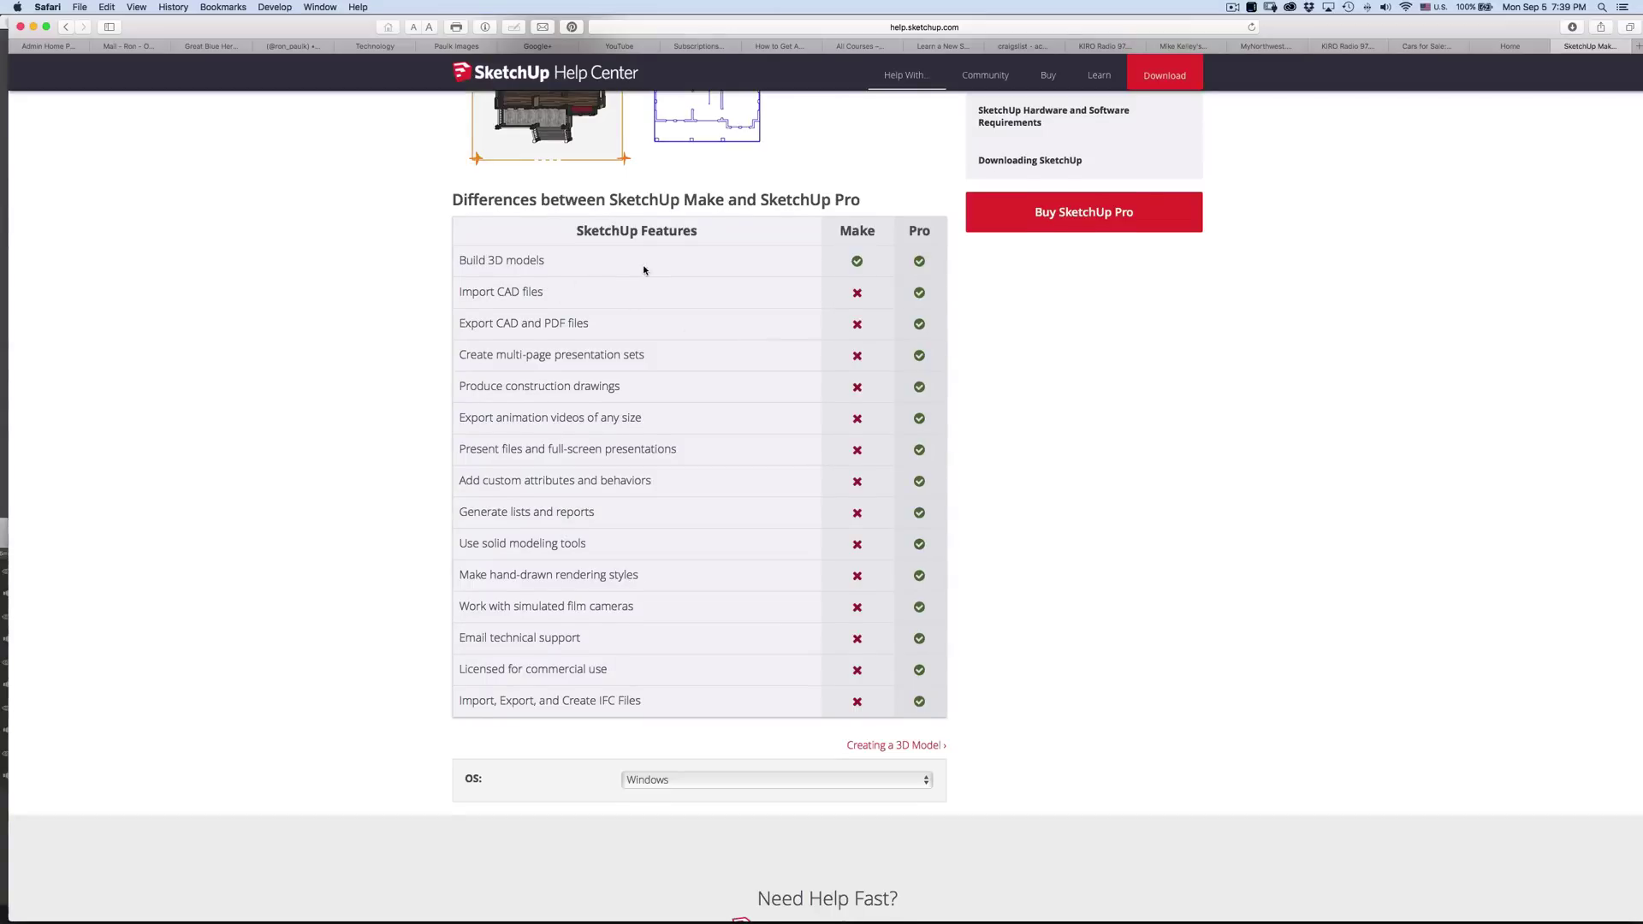
scroll(641, 268, "up", 2)
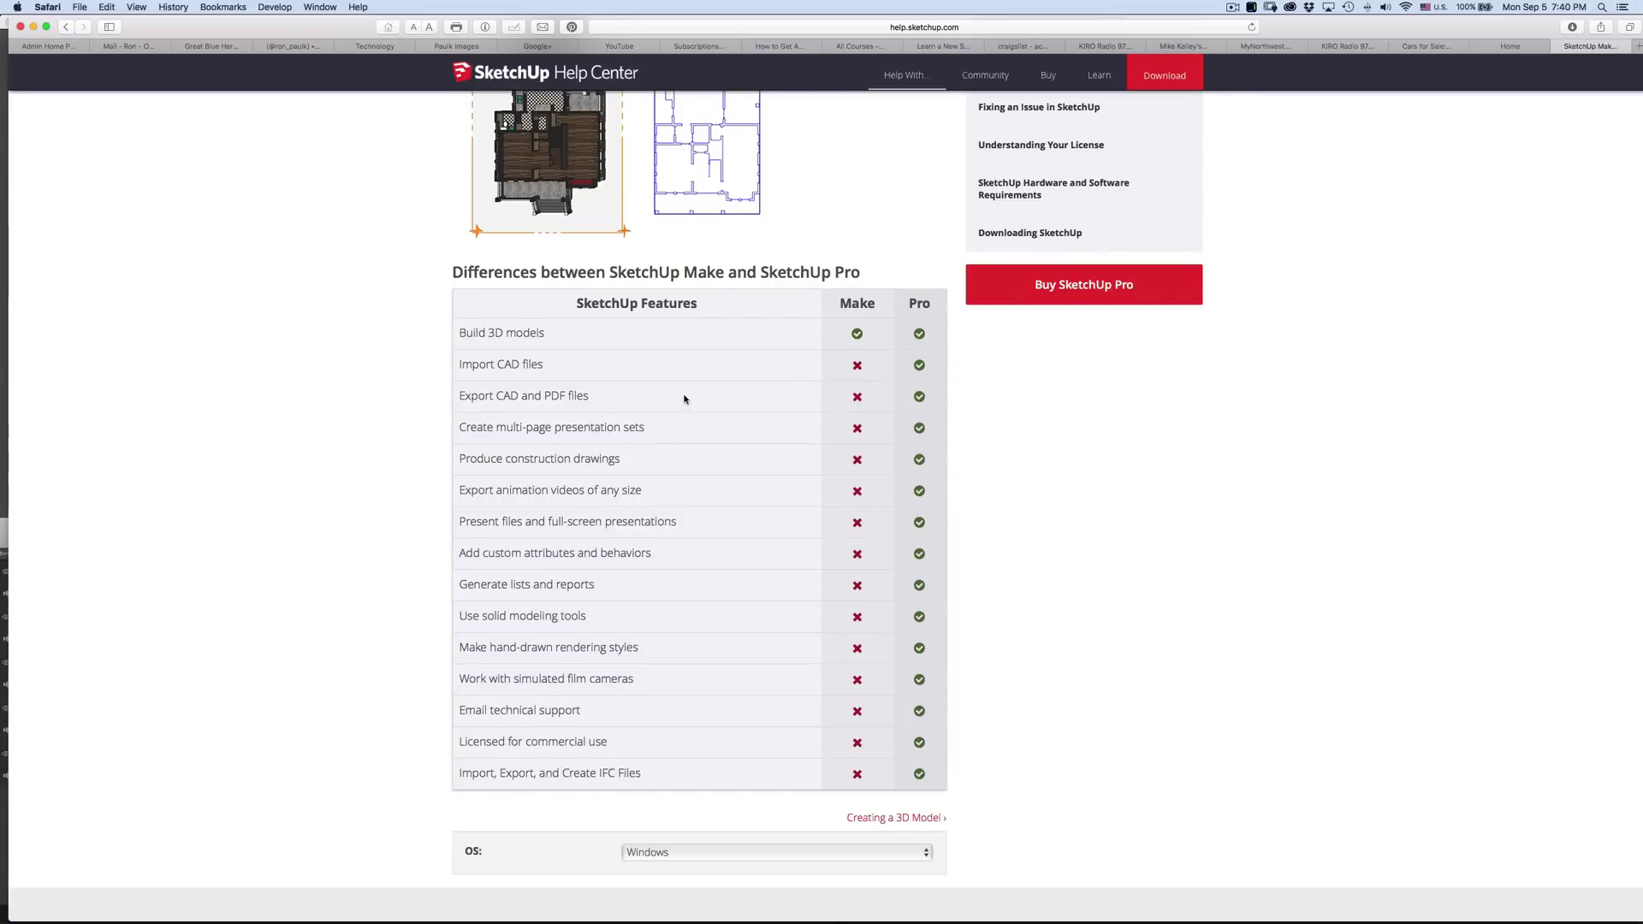
scroll(682, 397, "down", 2)
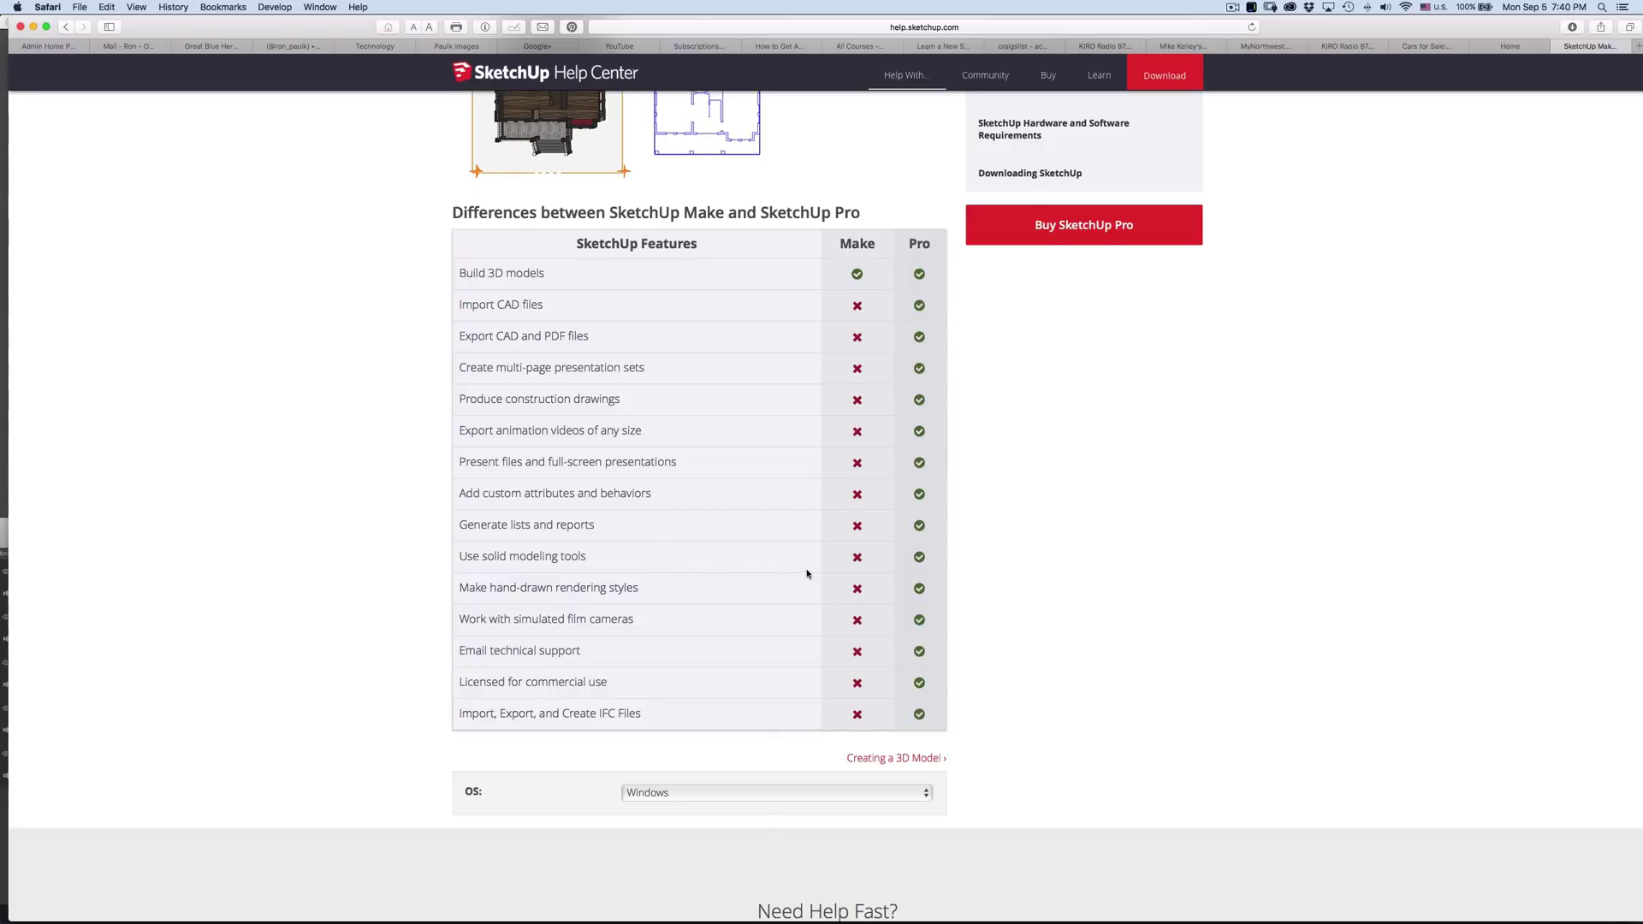
scroll(796, 561, "down", 1)
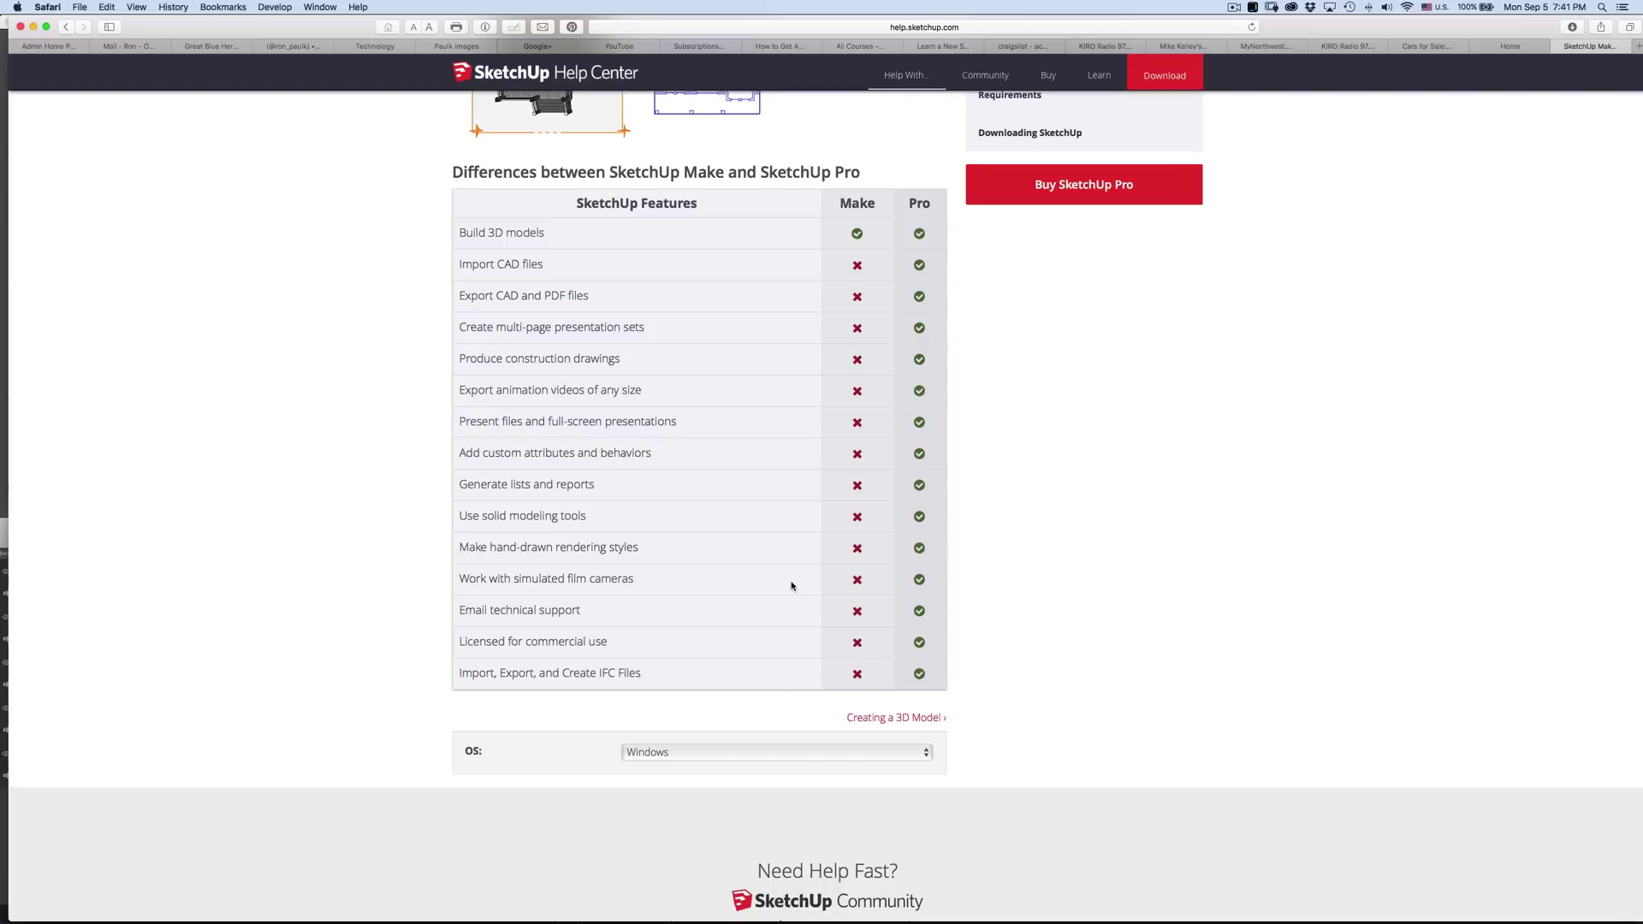
scroll(792, 585, "down", 2)
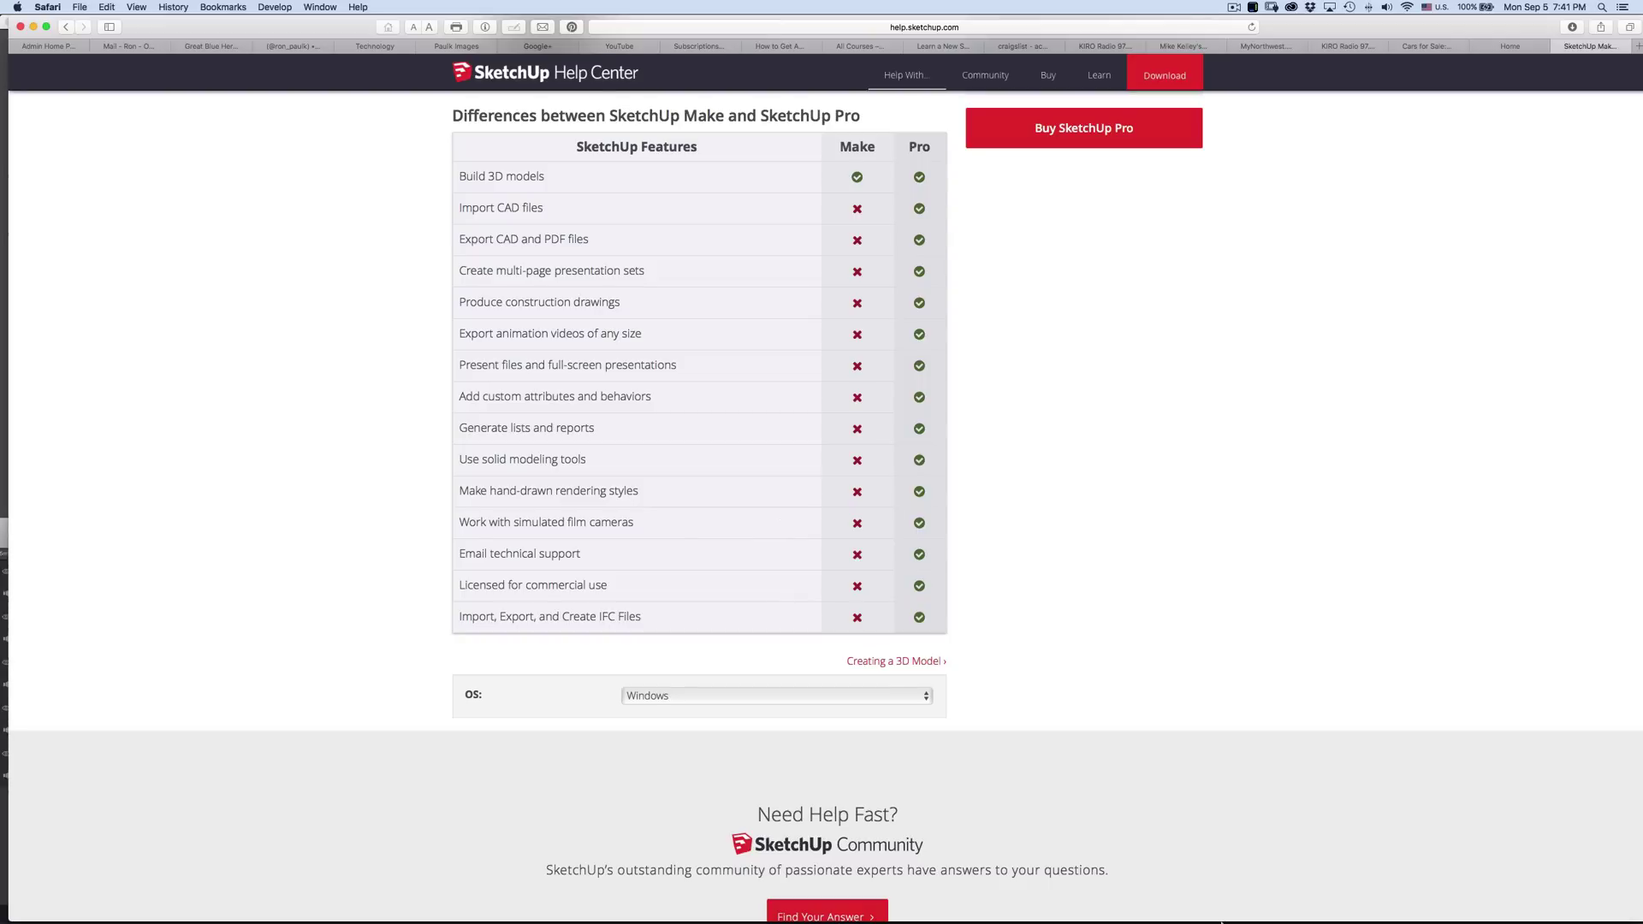
mouse_move(1210, 894)
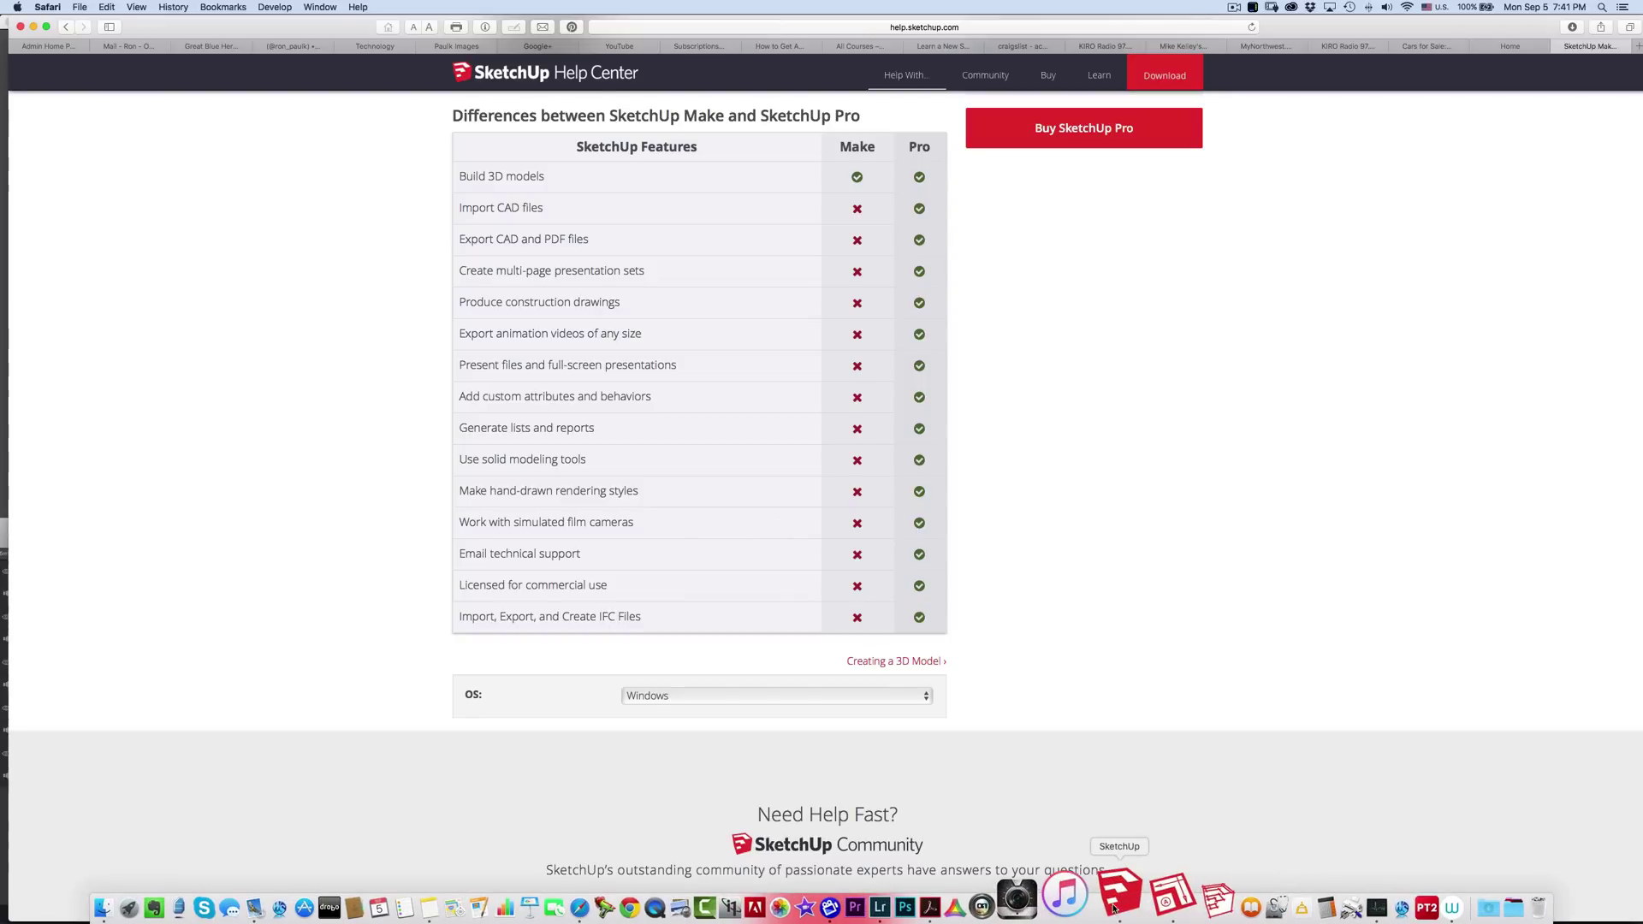
Bring SketchUp forward, then zoom and orbit around the workbench on sawhorses beside the two-tone box
left_click(1117, 894)
scroll(744, 521, "down", 5)
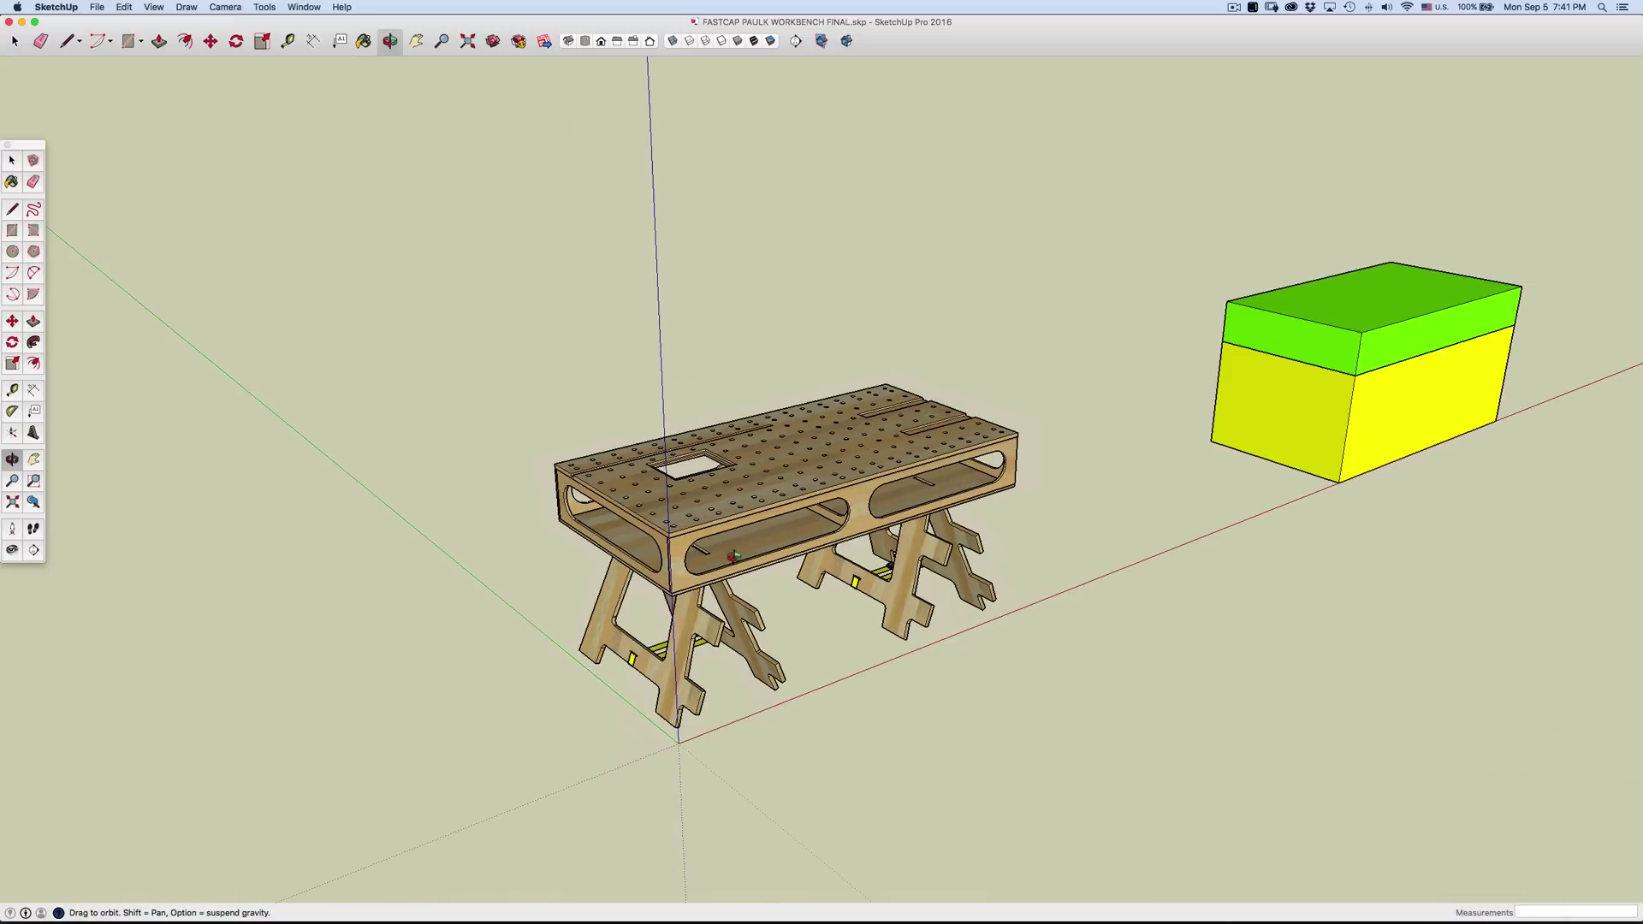
mouse_move(734, 557)
left_mouse_down()
mouse_move(848, 625)
mouse_move(752, 548)
mouse_move(747, 490)
left_mouse_up()
scroll(747, 490, "up", 5)
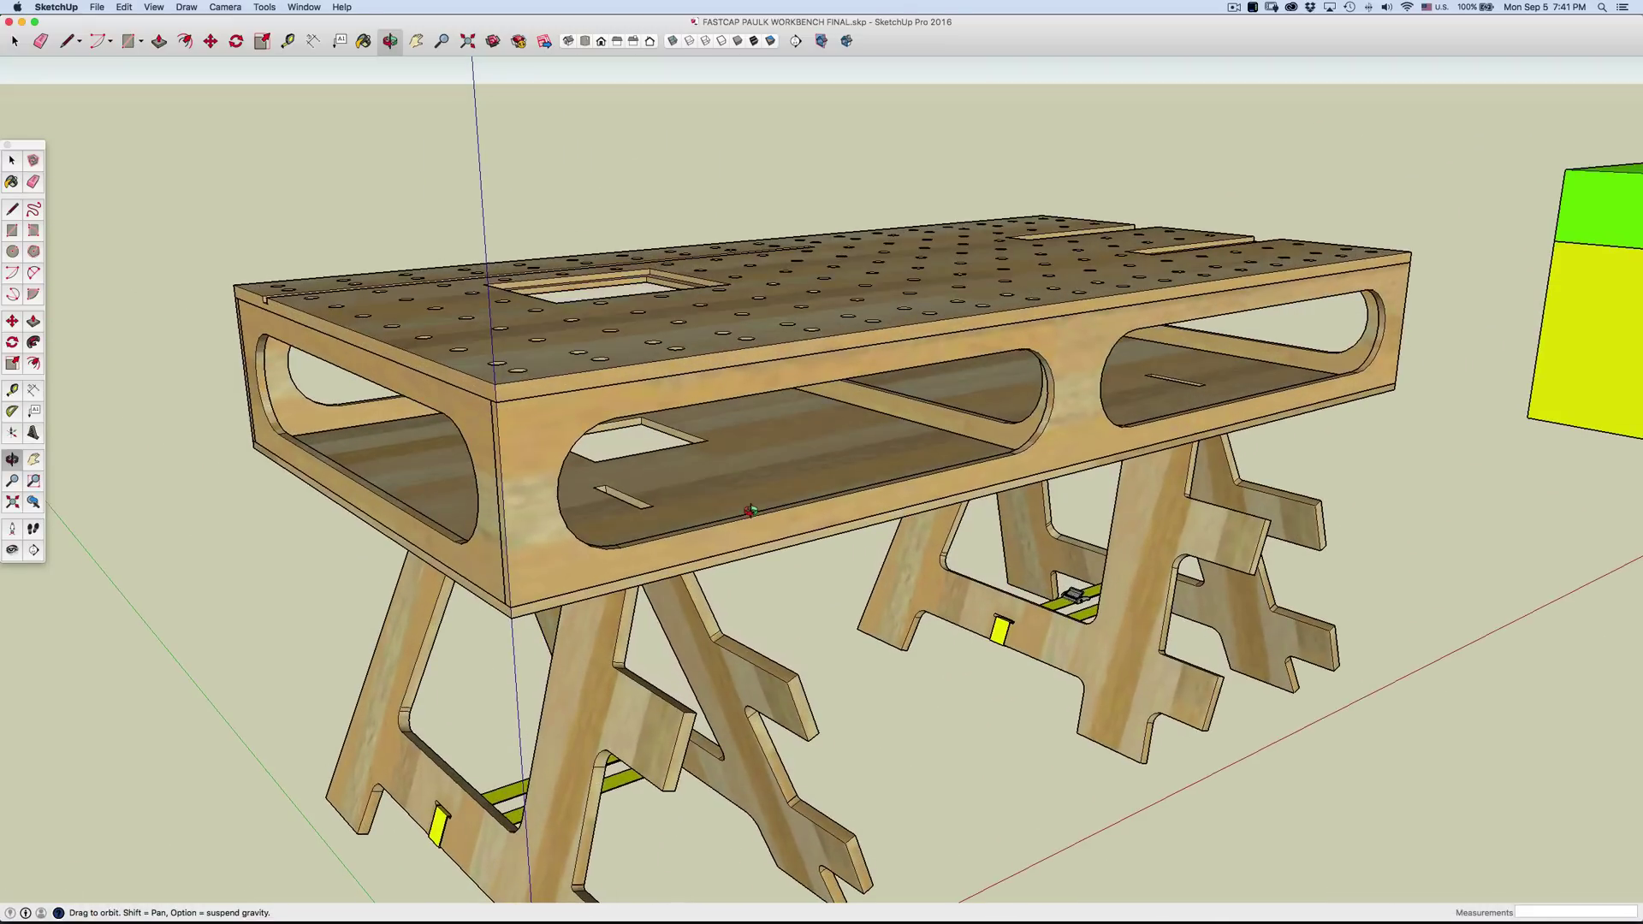
scroll(751, 511, "down", 5)
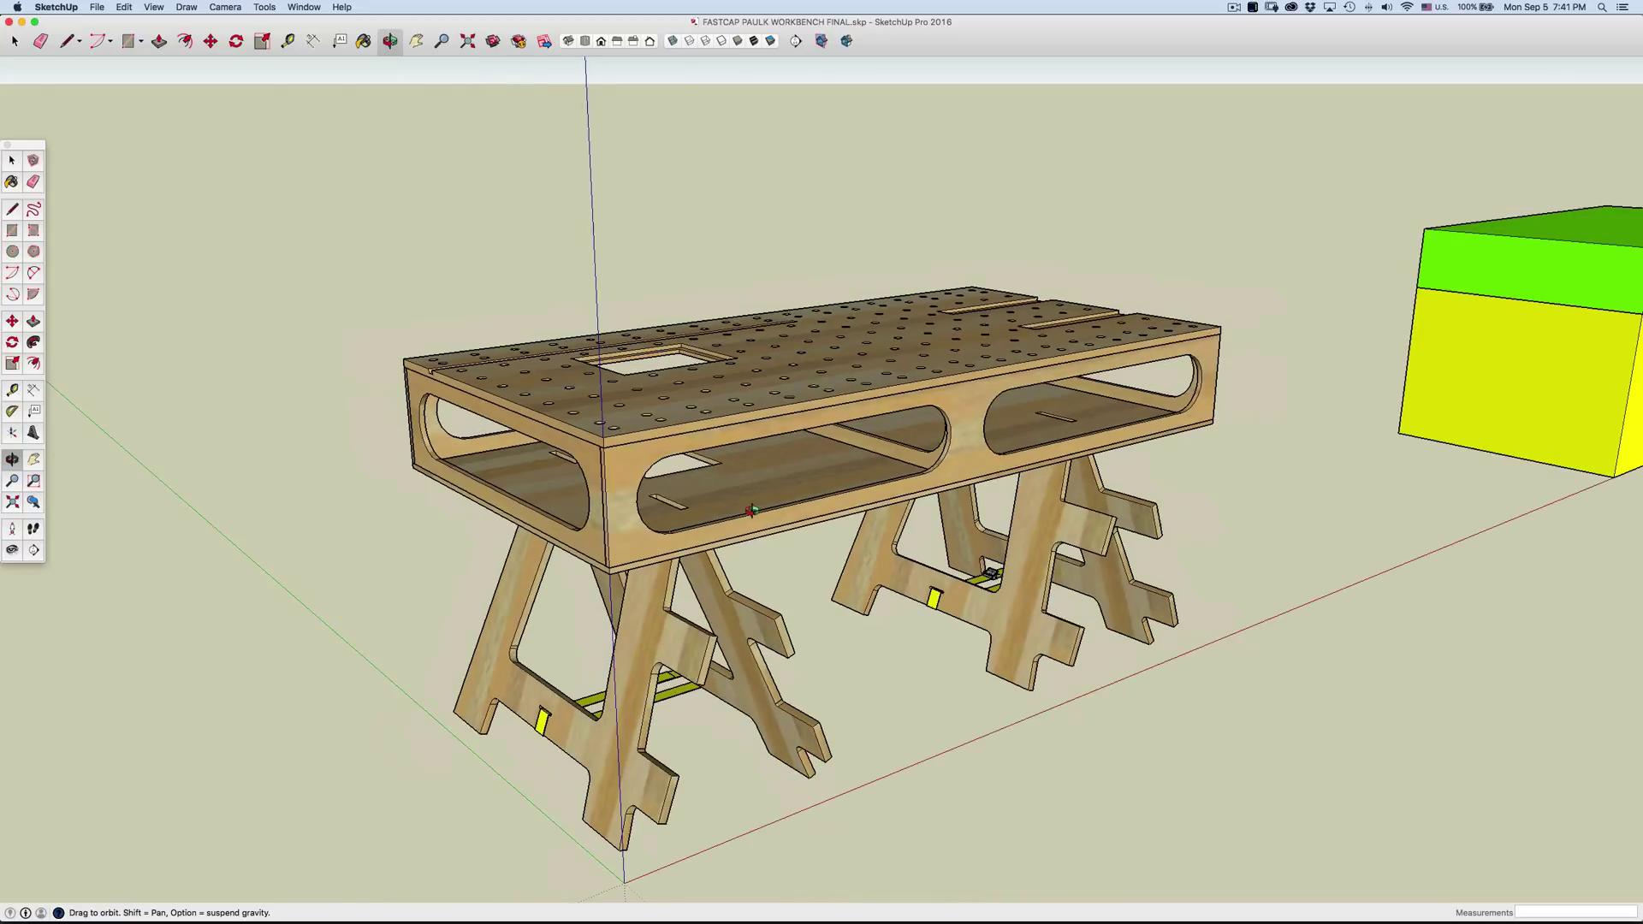
mouse_move(777, 556)
left_mouse_down()
mouse_move(814, 546)
mouse_move(792, 571)
mouse_move(773, 550)
left_mouse_up()
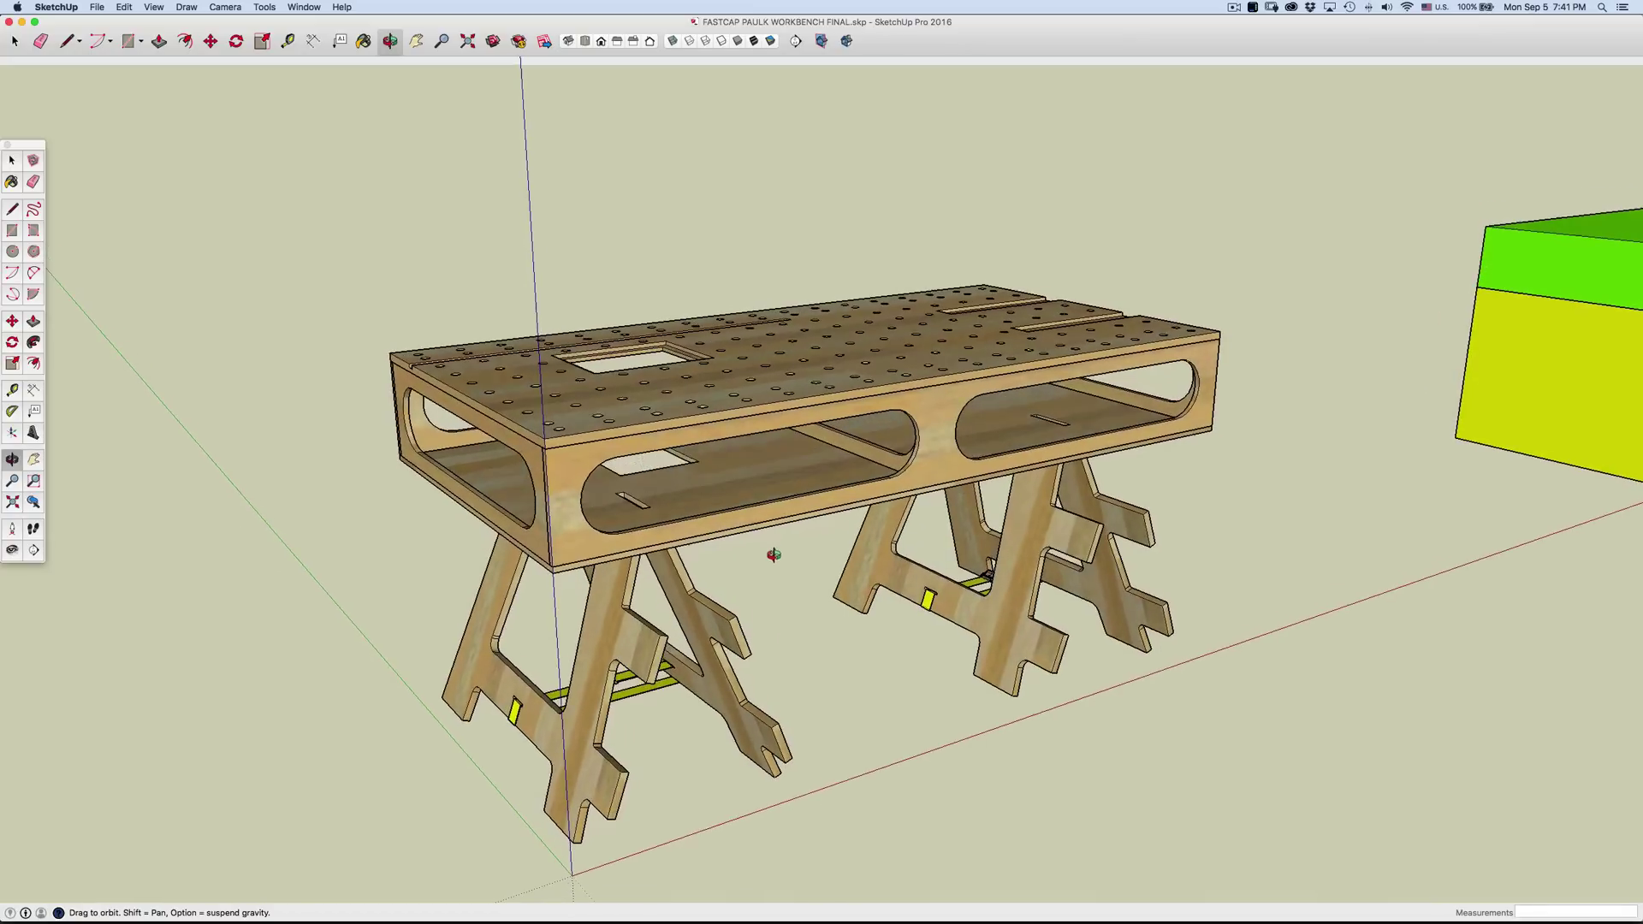
scroll(785, 539, "down", 5)
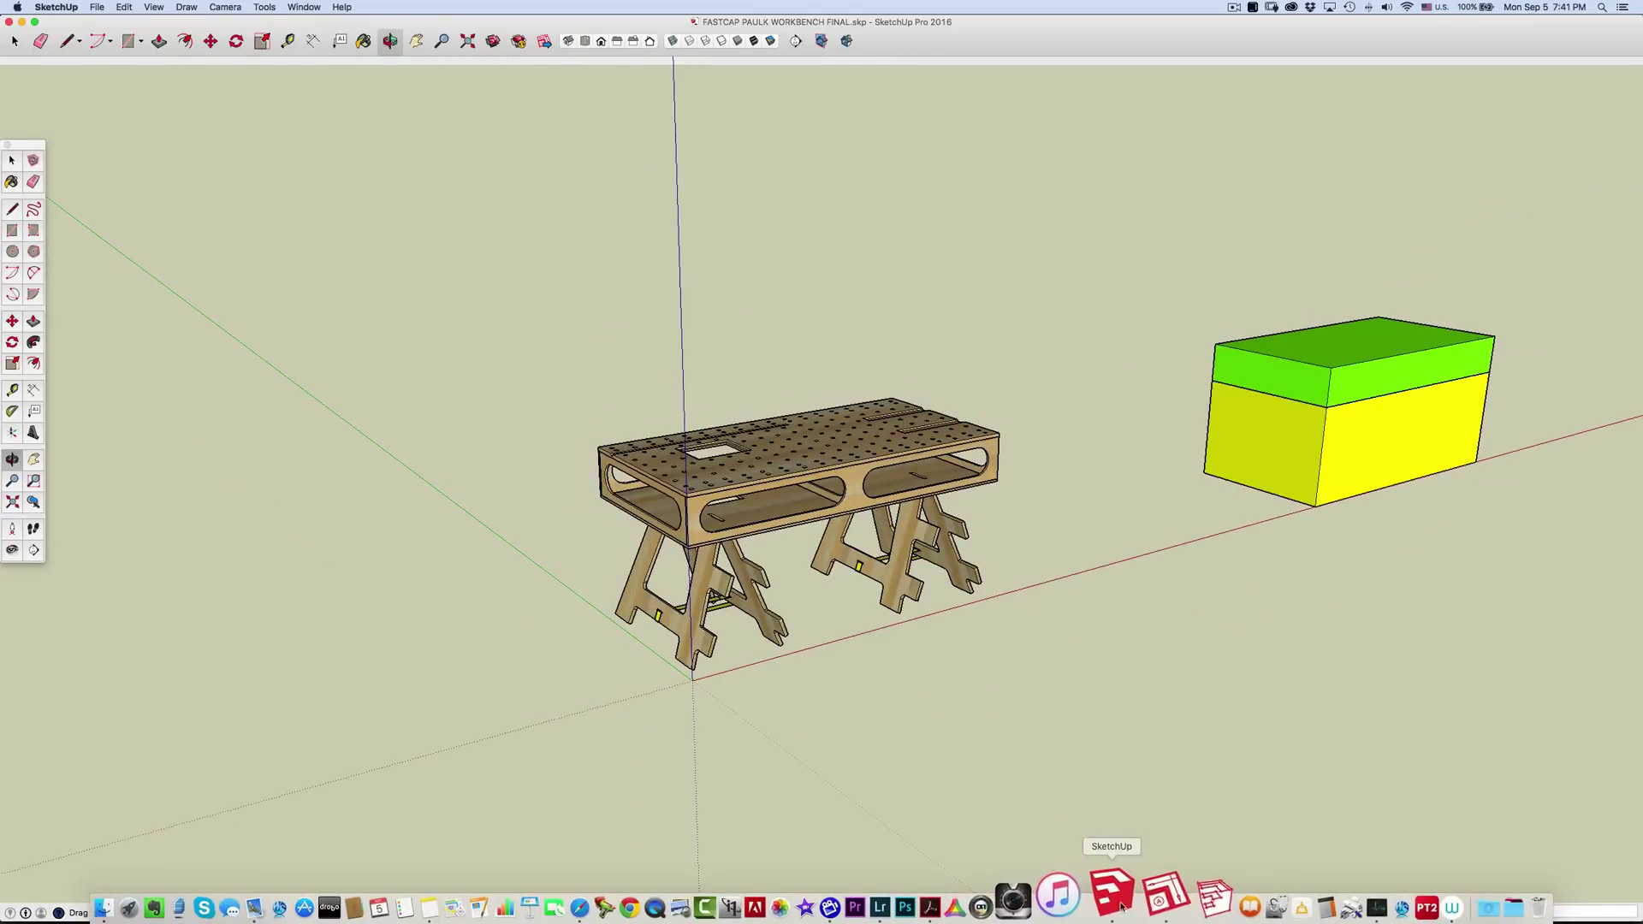
In LayOut, page through the Materials List, both Cut Lists and the Exploded View page
left_click(1142, 894)
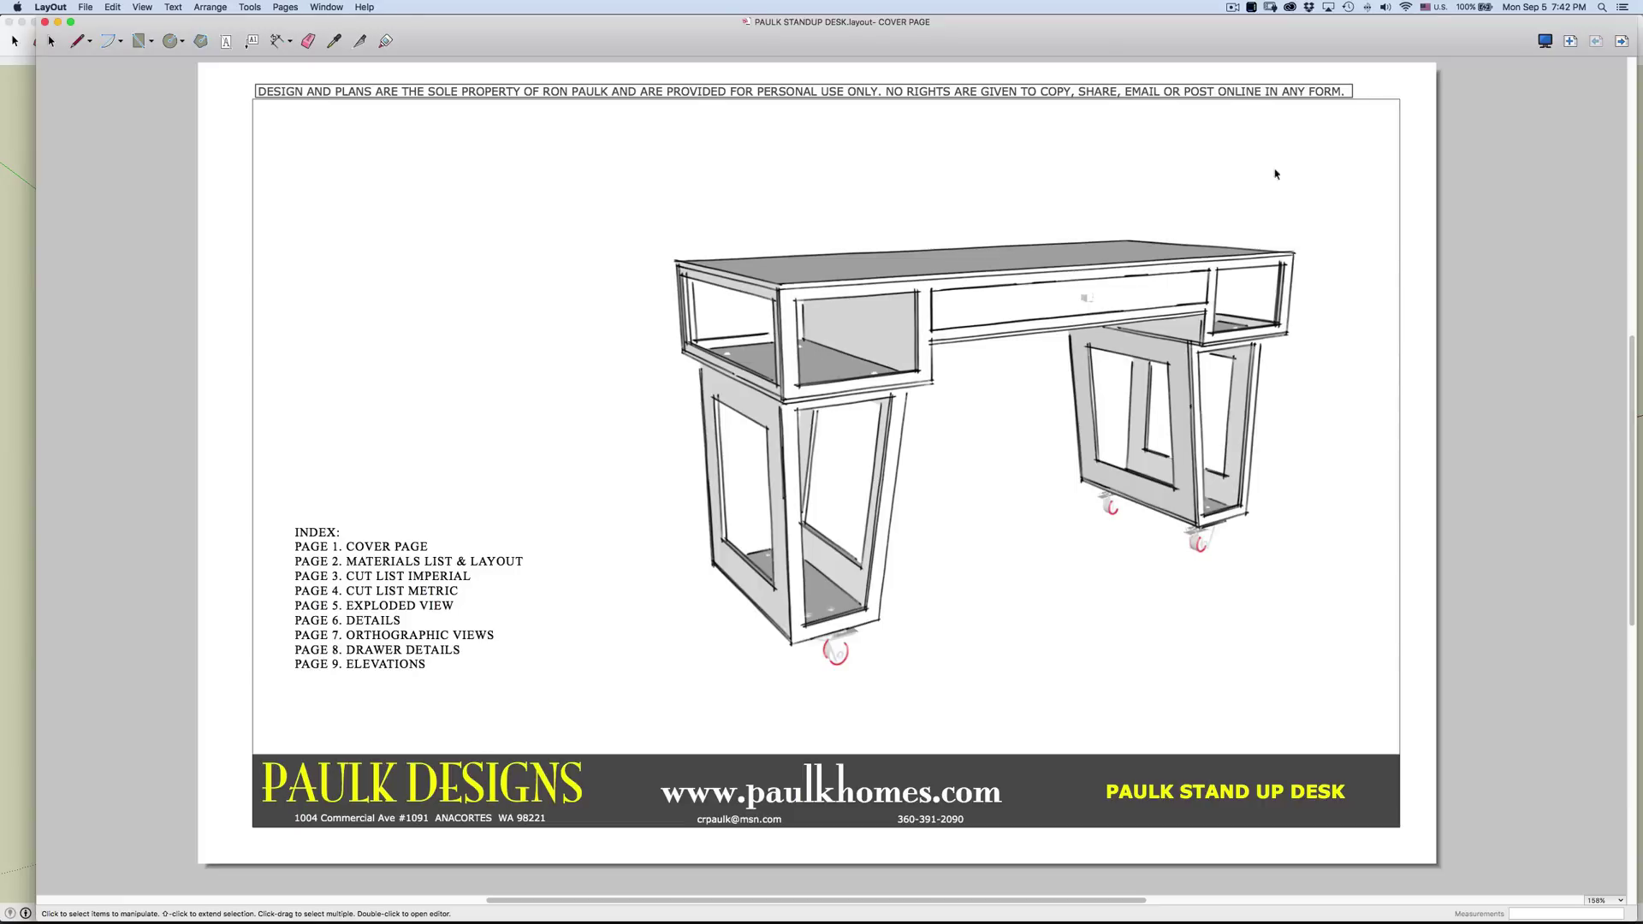
left_click(1620, 42)
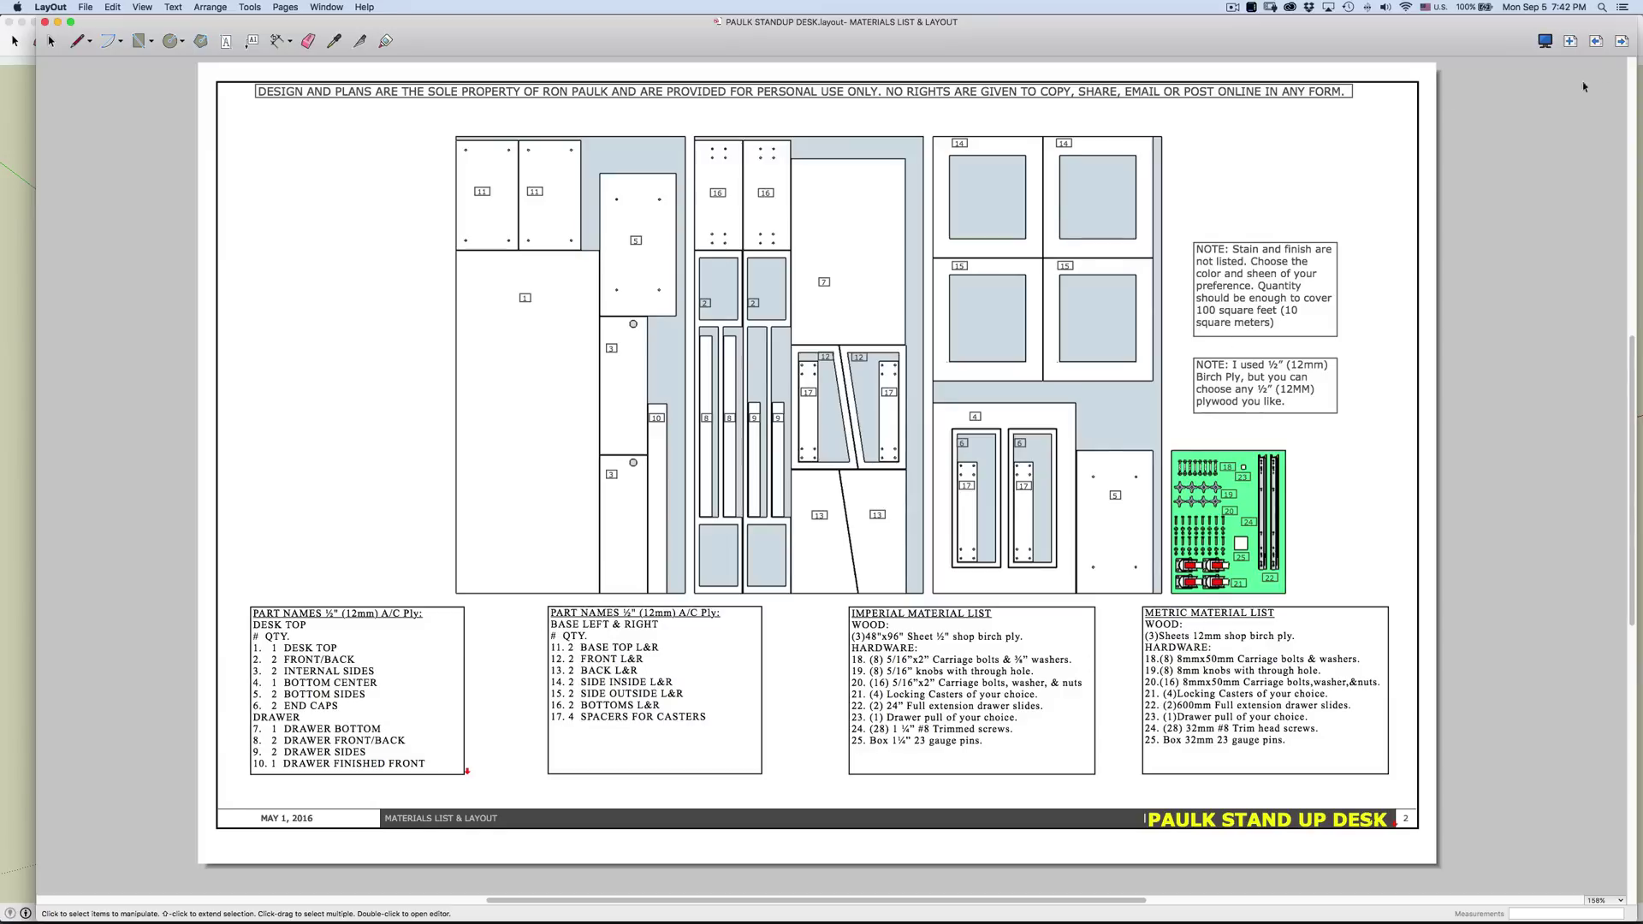
left_click(1621, 42)
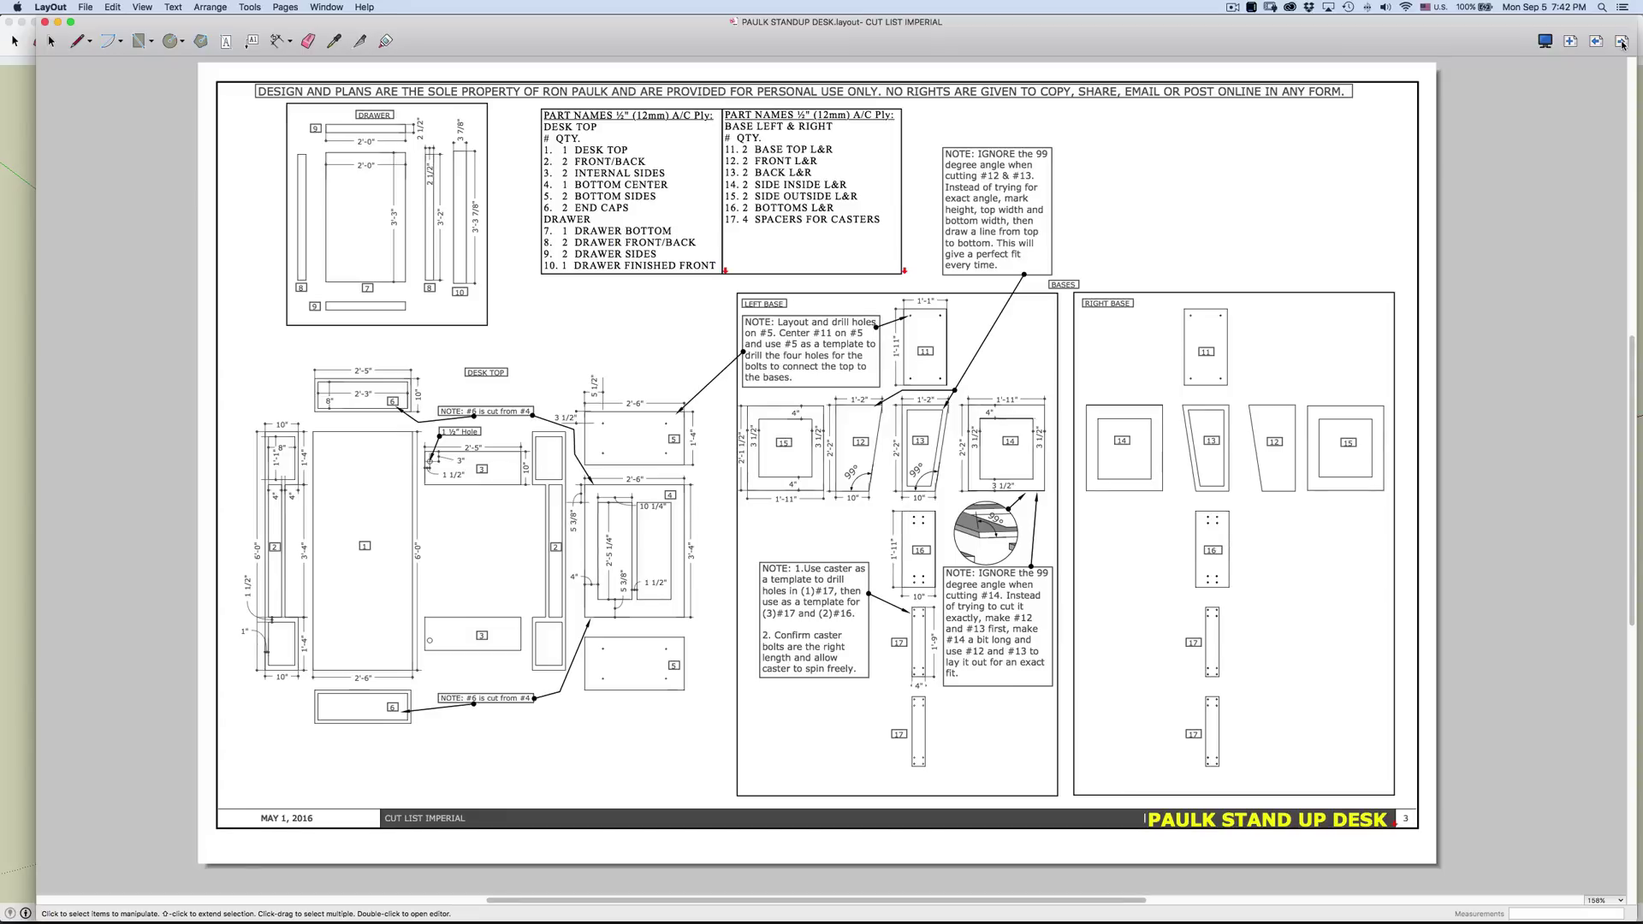
left_click(1621, 42)
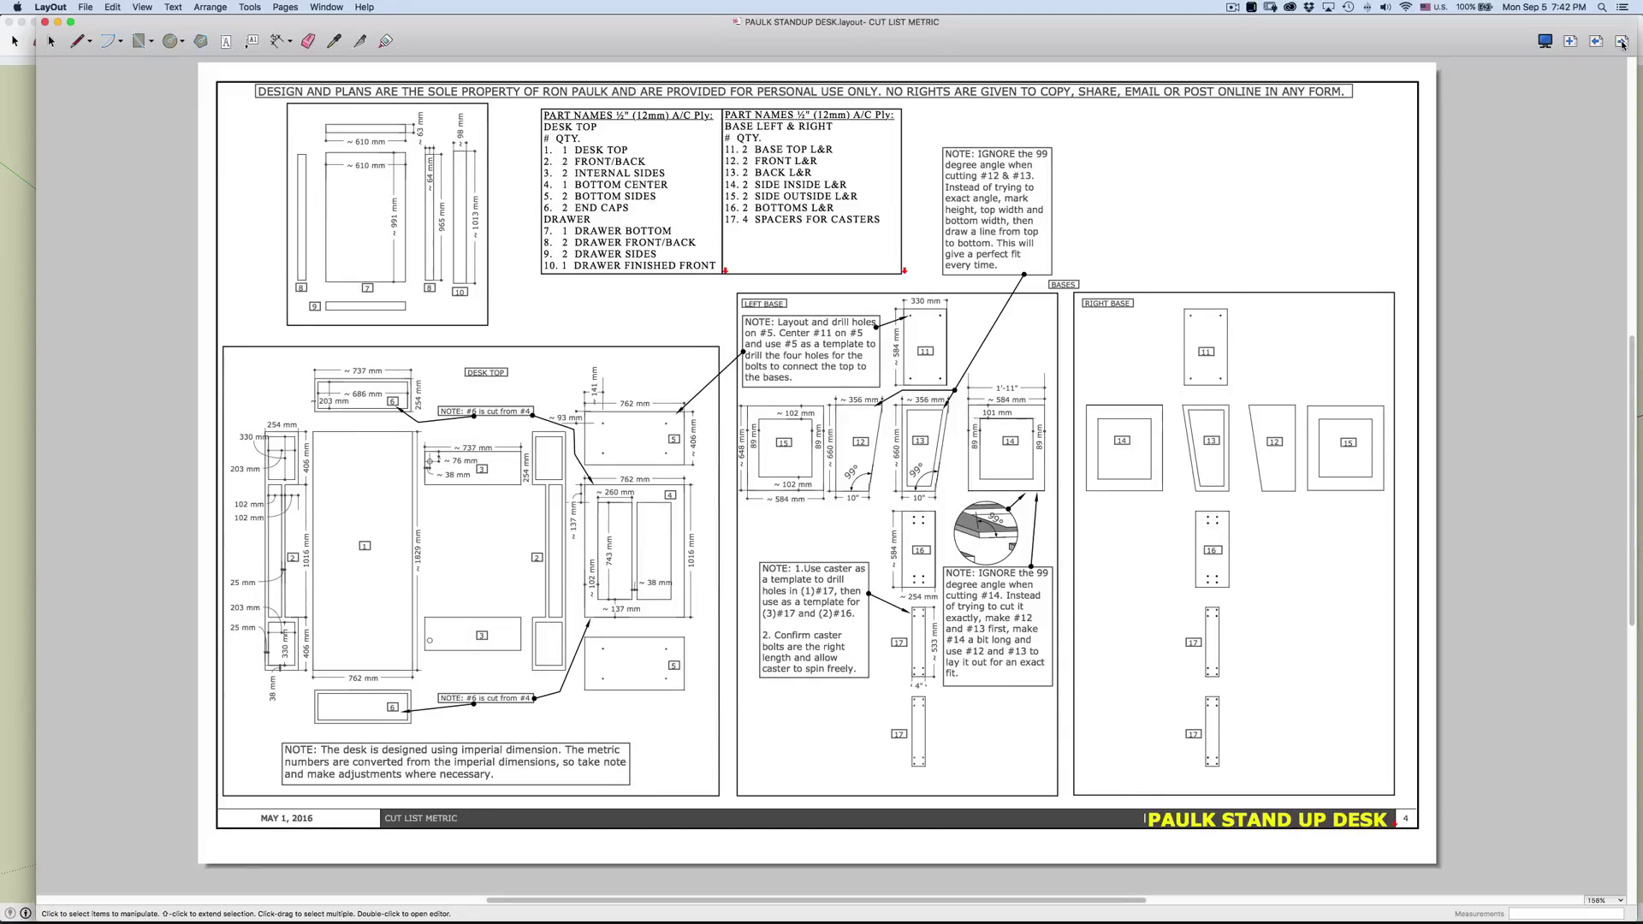
left_click(1622, 42)
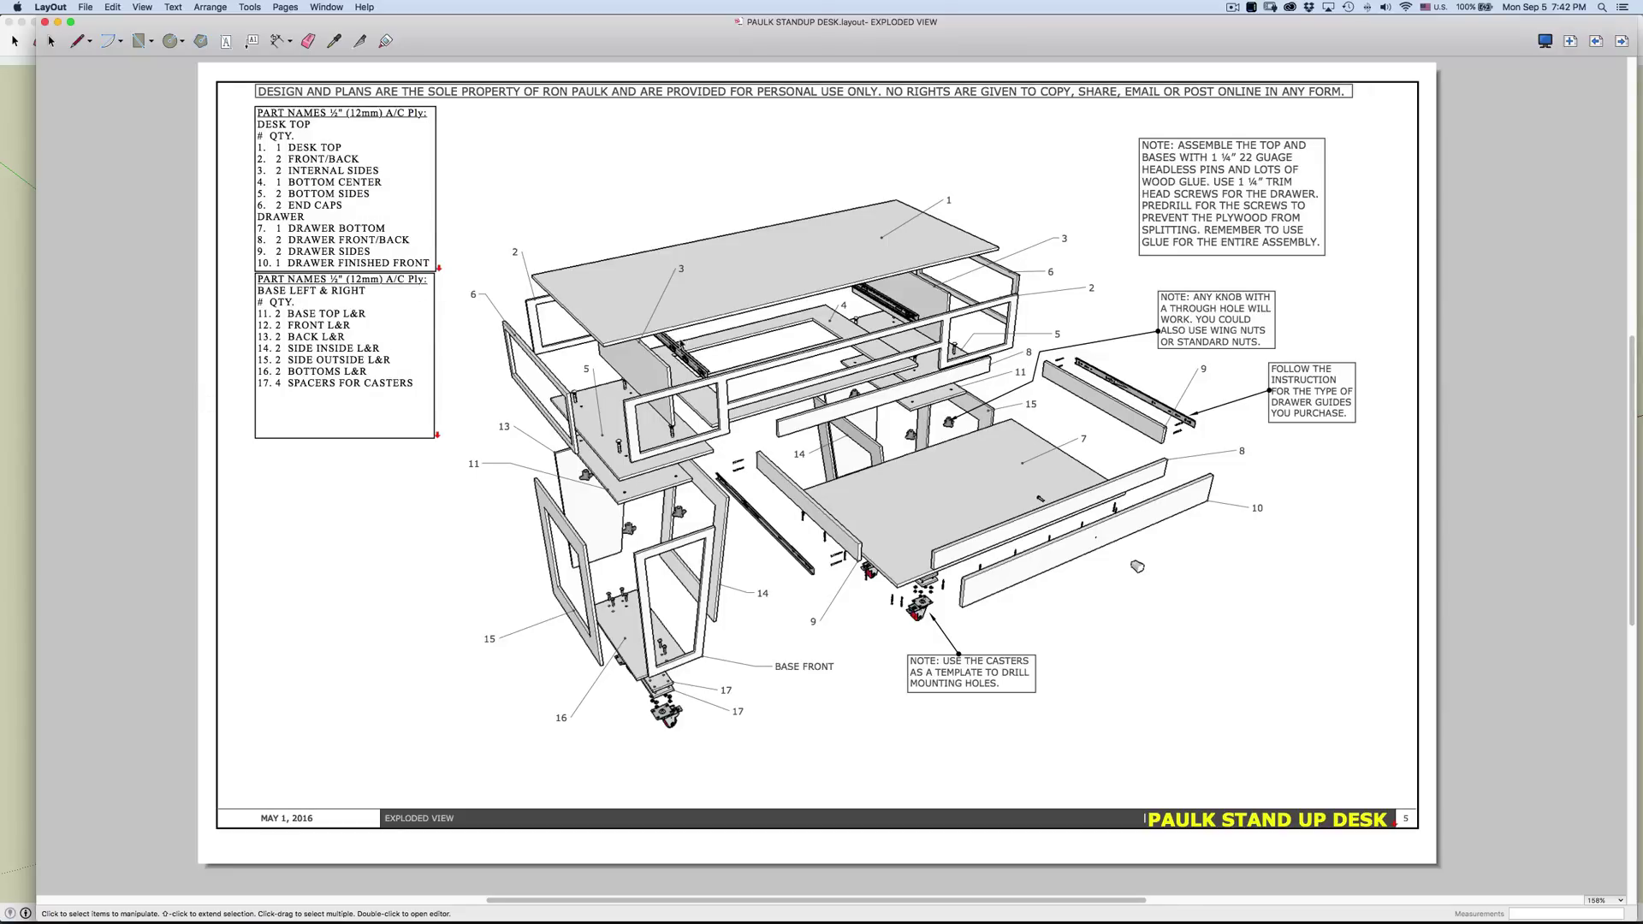
Advance past the Details and orthographic views to page 8 (drawer details), then launch Style Builder
left_click(1621, 42)
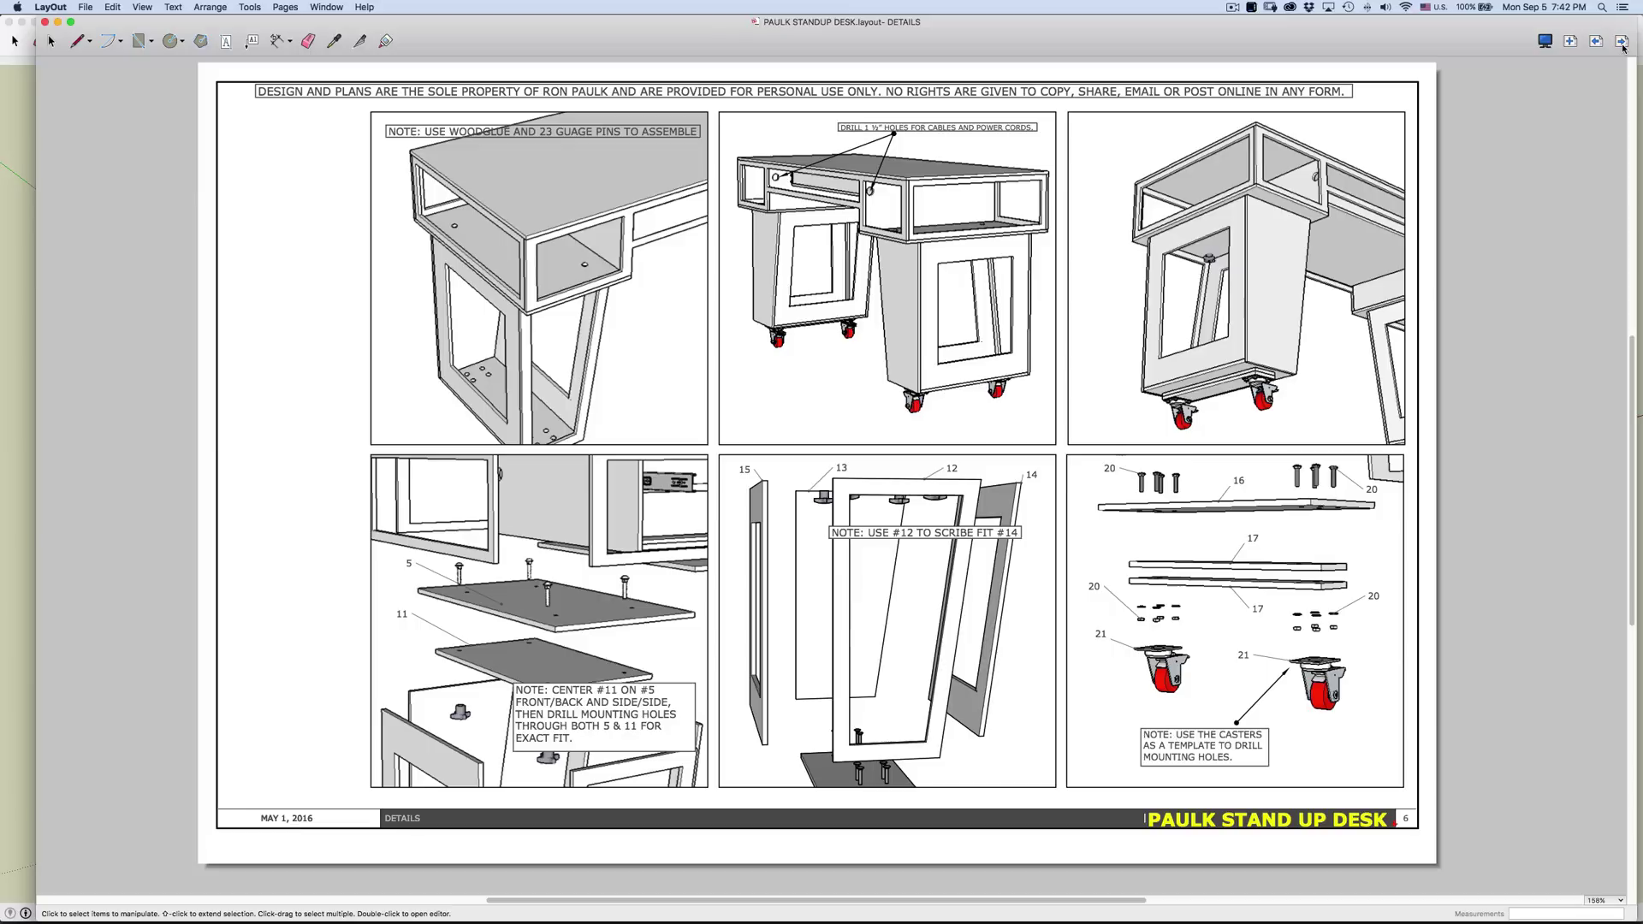
left_click(1623, 44)
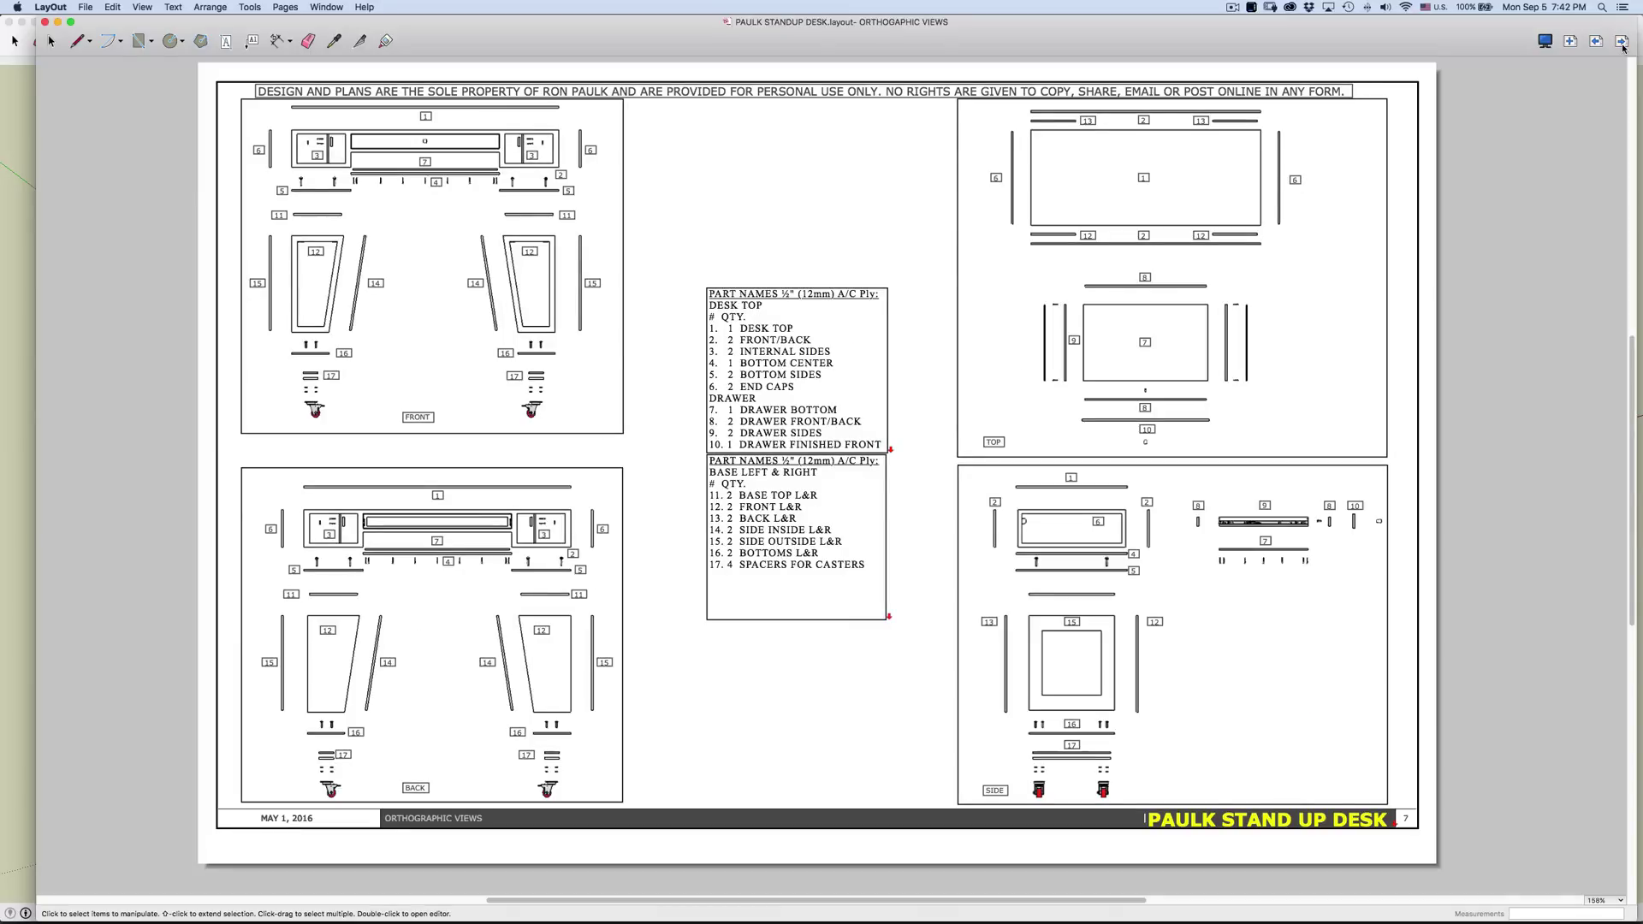
left_click(1622, 44)
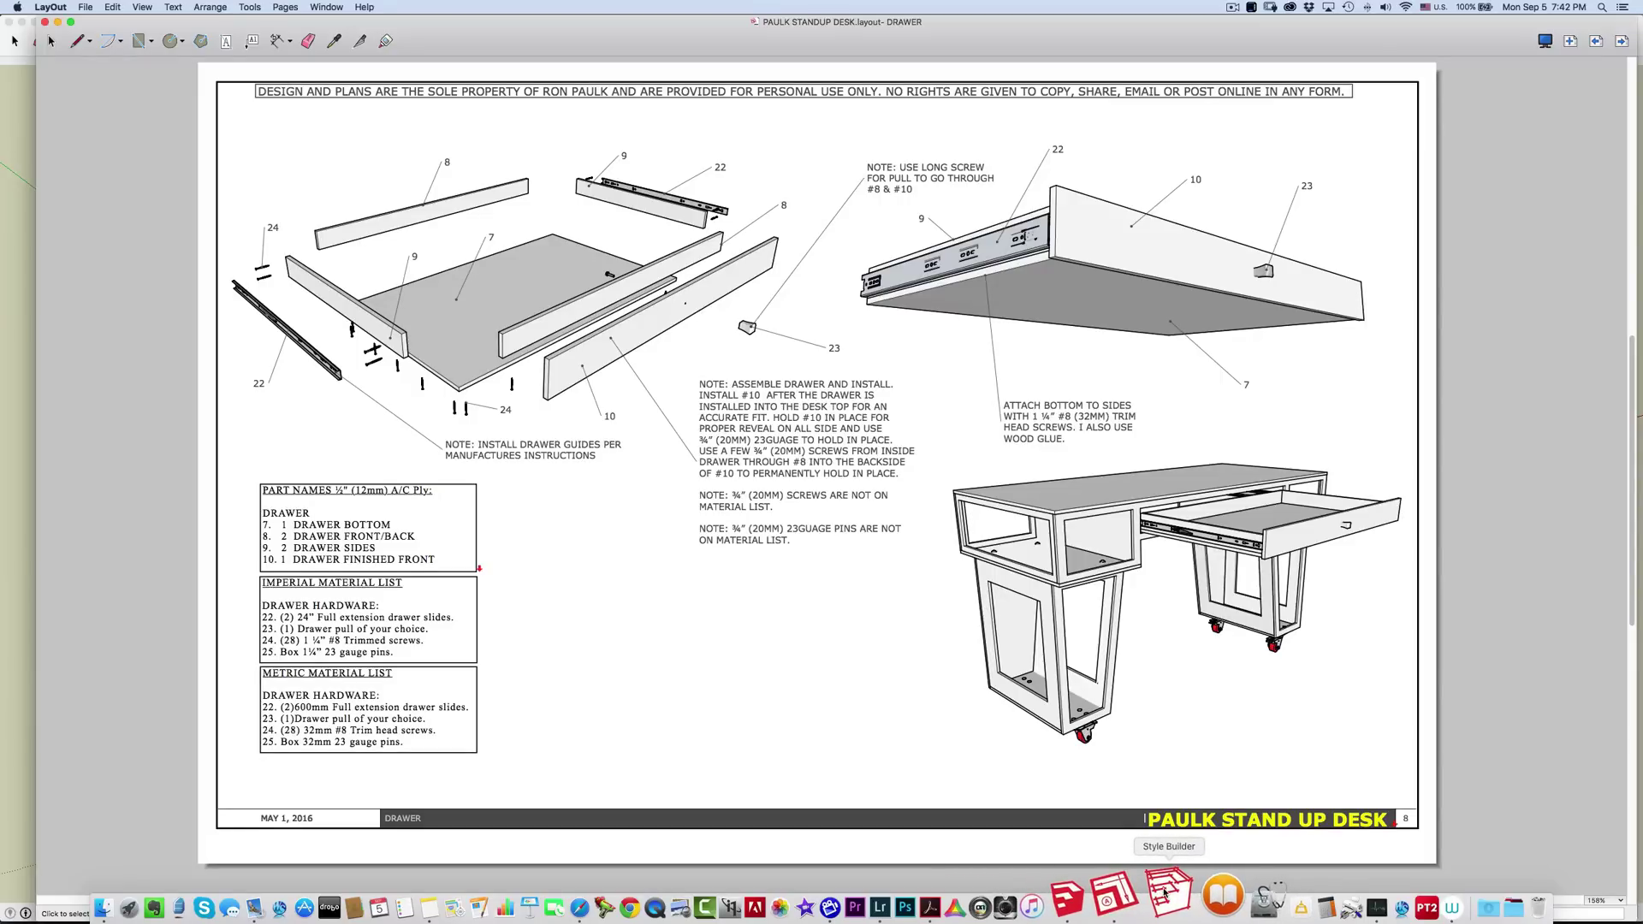
left_click(1165, 893)
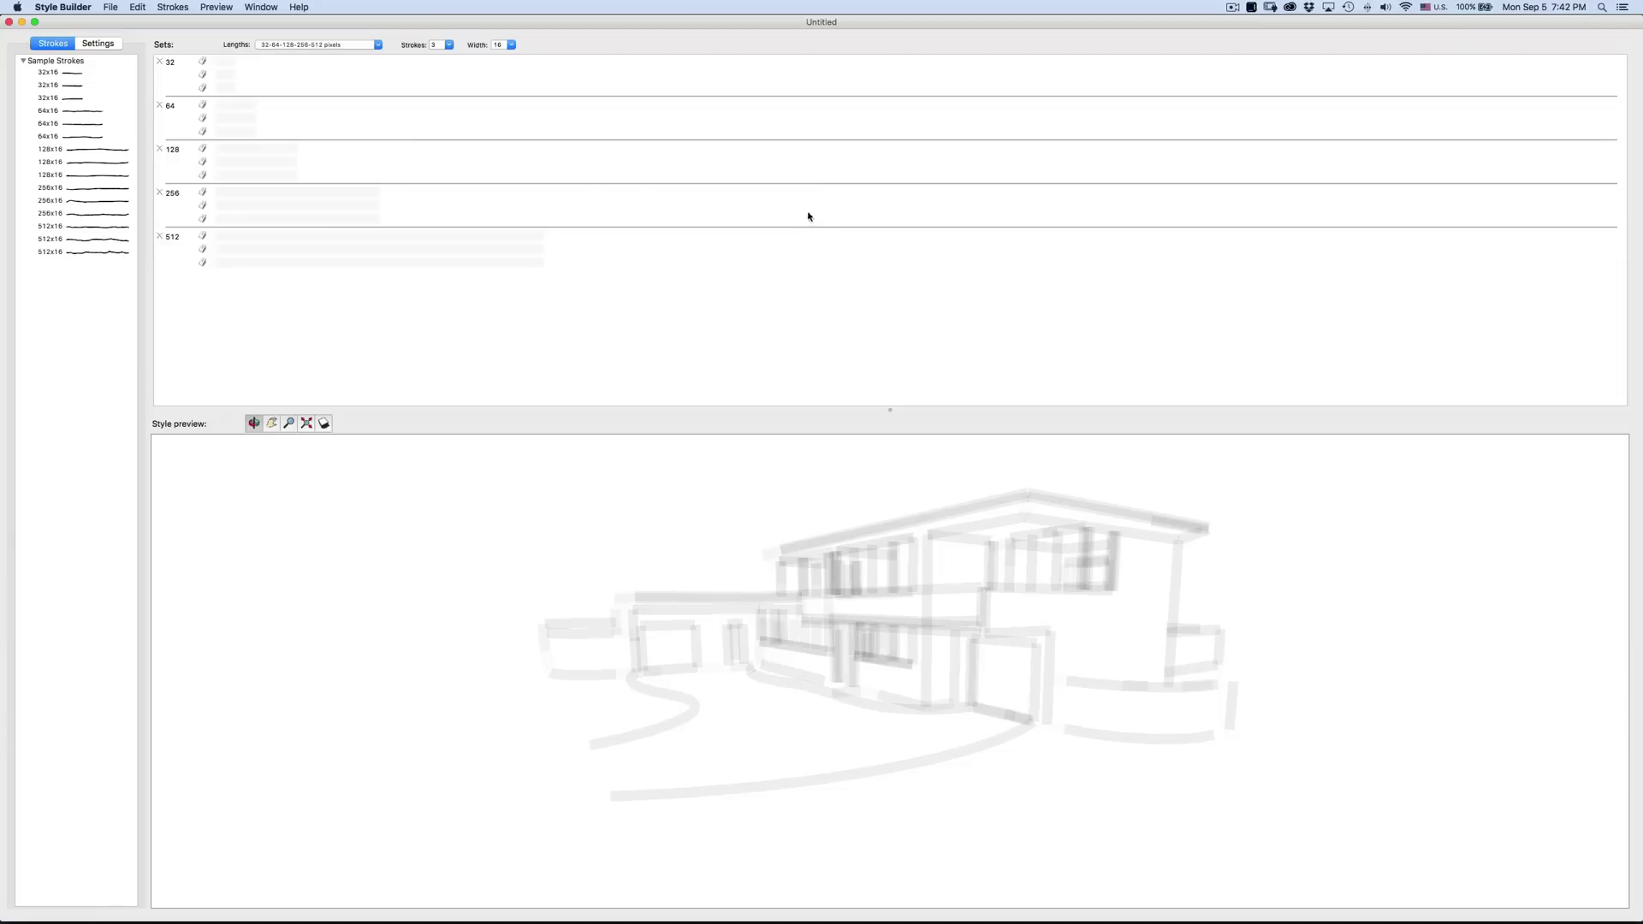
Close the untitled Style Builder window
left_click(10, 22)
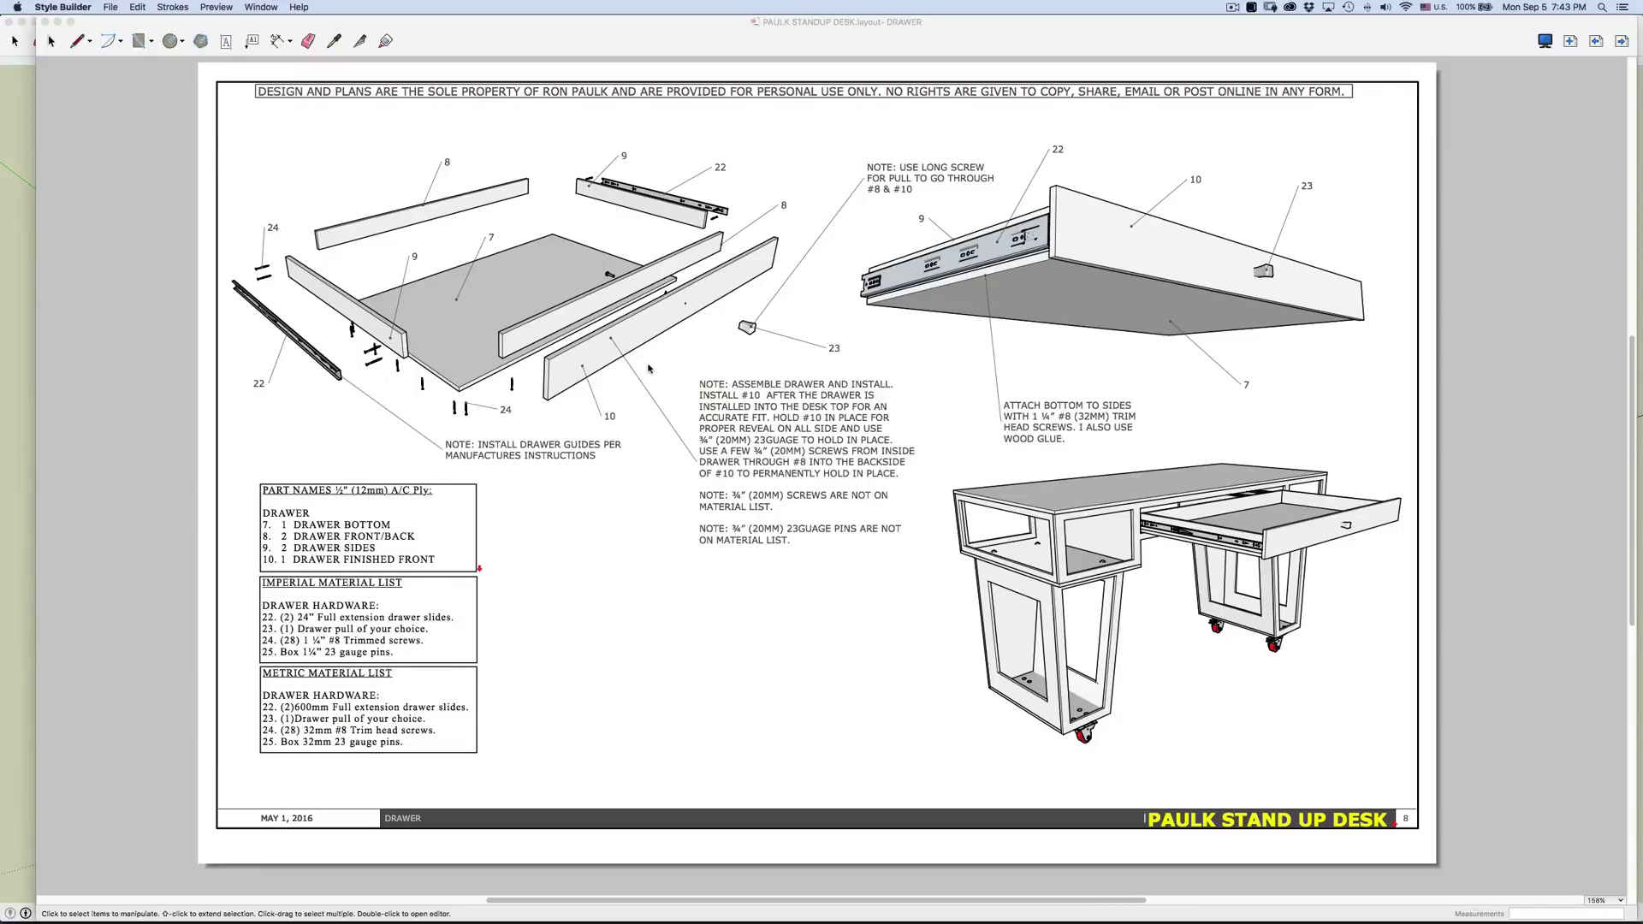
Return to the LayOut cover page, move the tray aside and select the desk viewport
left_click(1542, 229)
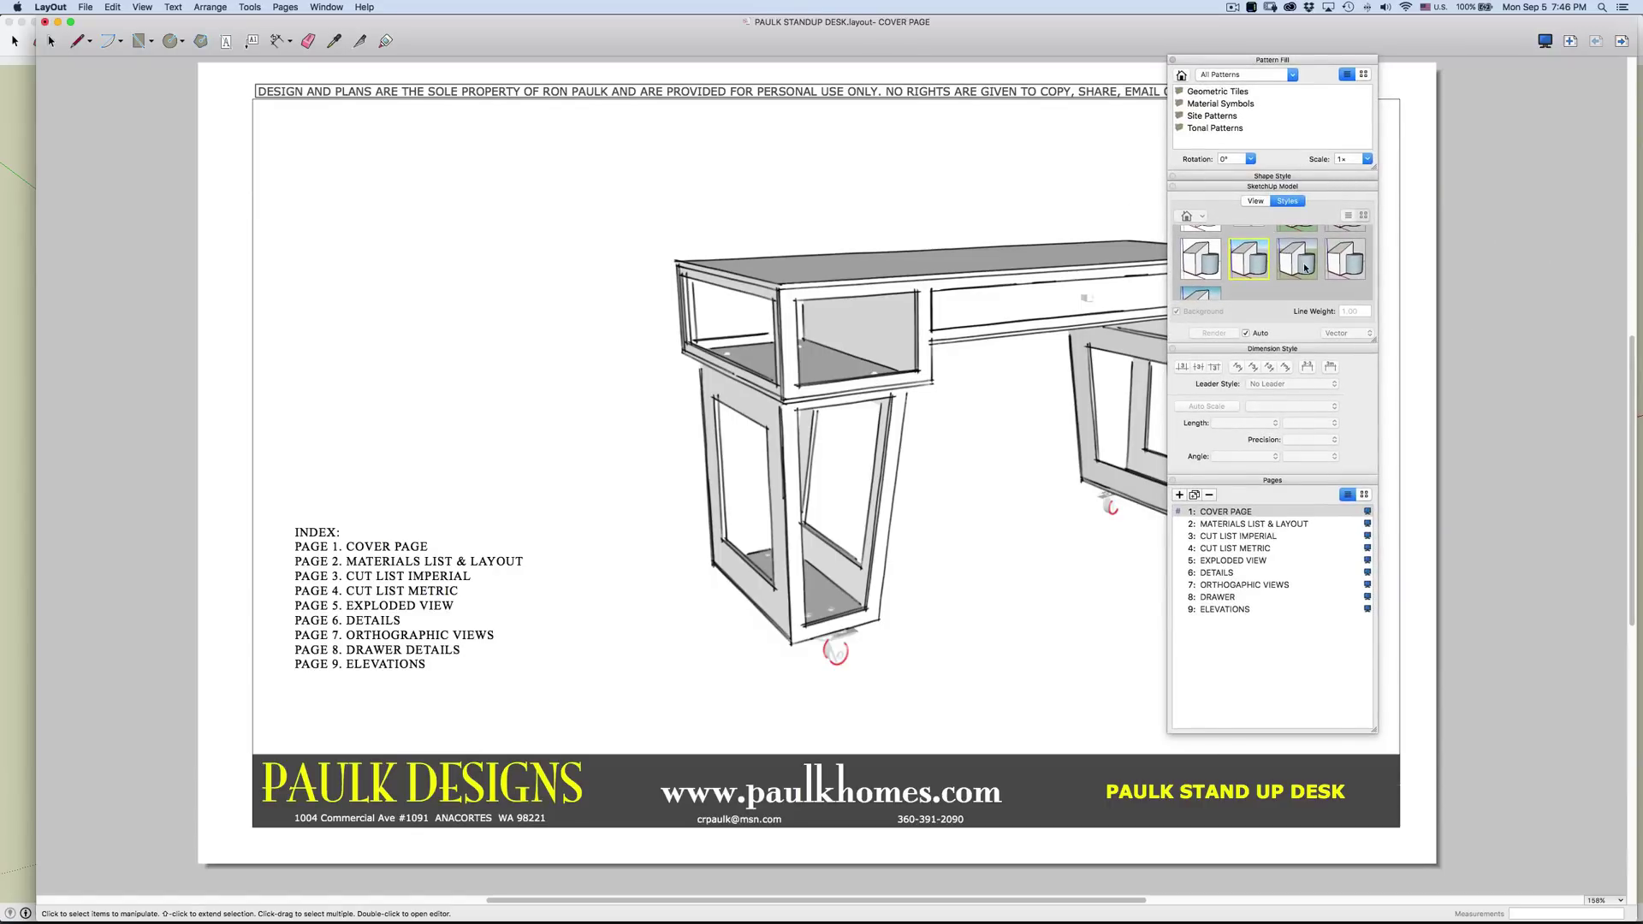
scroll(1283, 252, "up", 3)
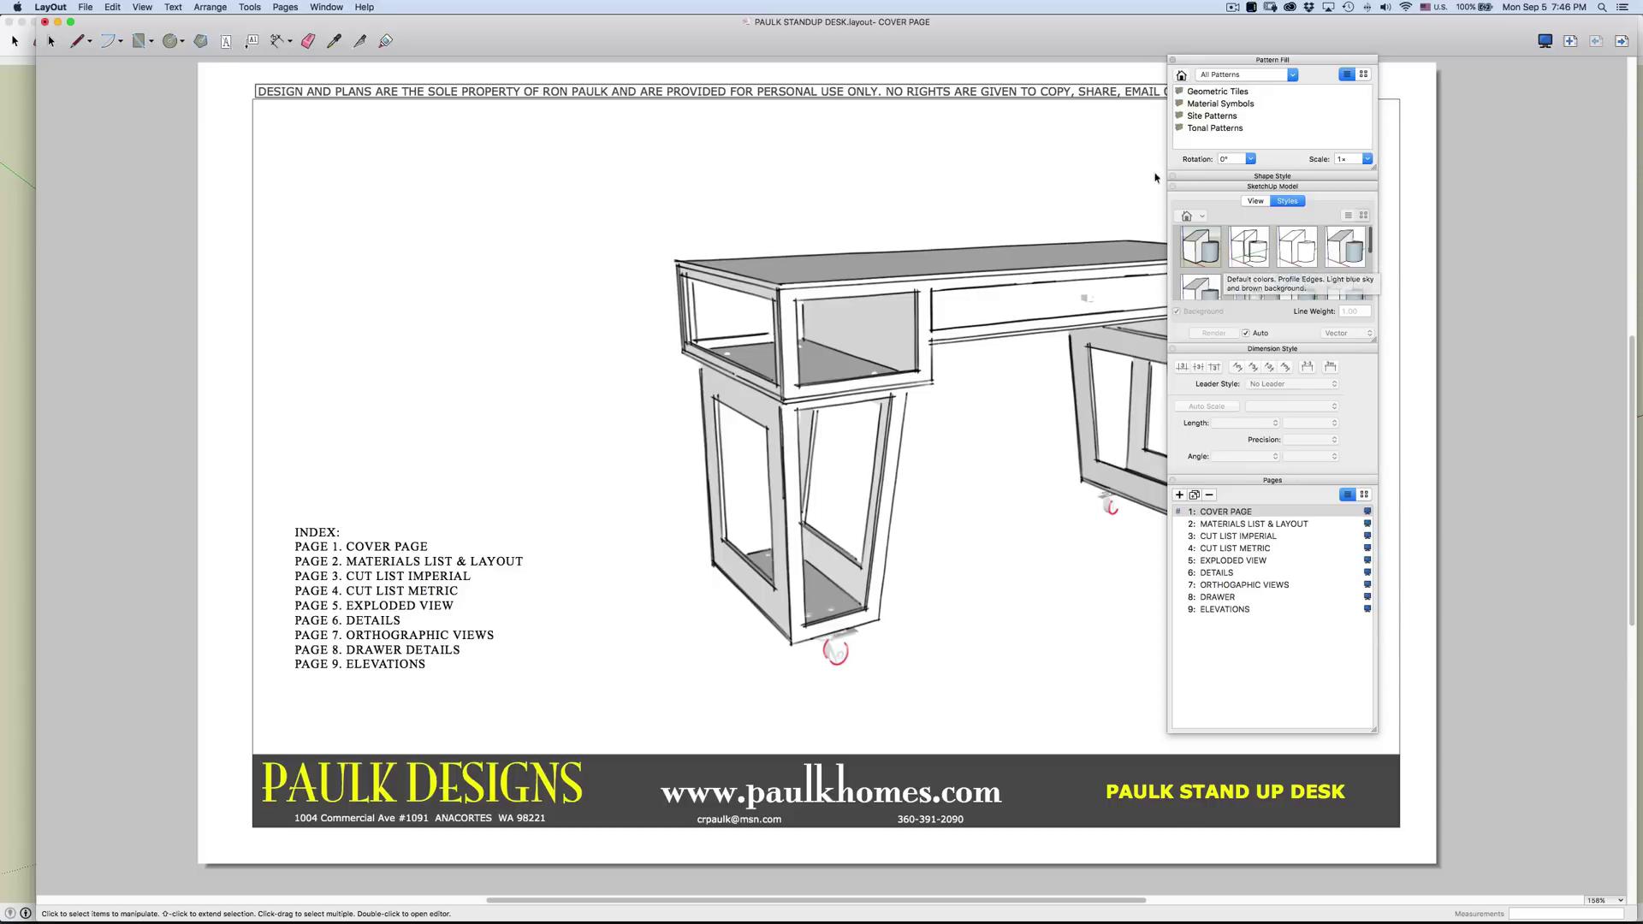
mouse_move(1226, 62)
left_mouse_down()
mouse_move(1446, 77)
mouse_move(1431, 80)
left_mouse_up()
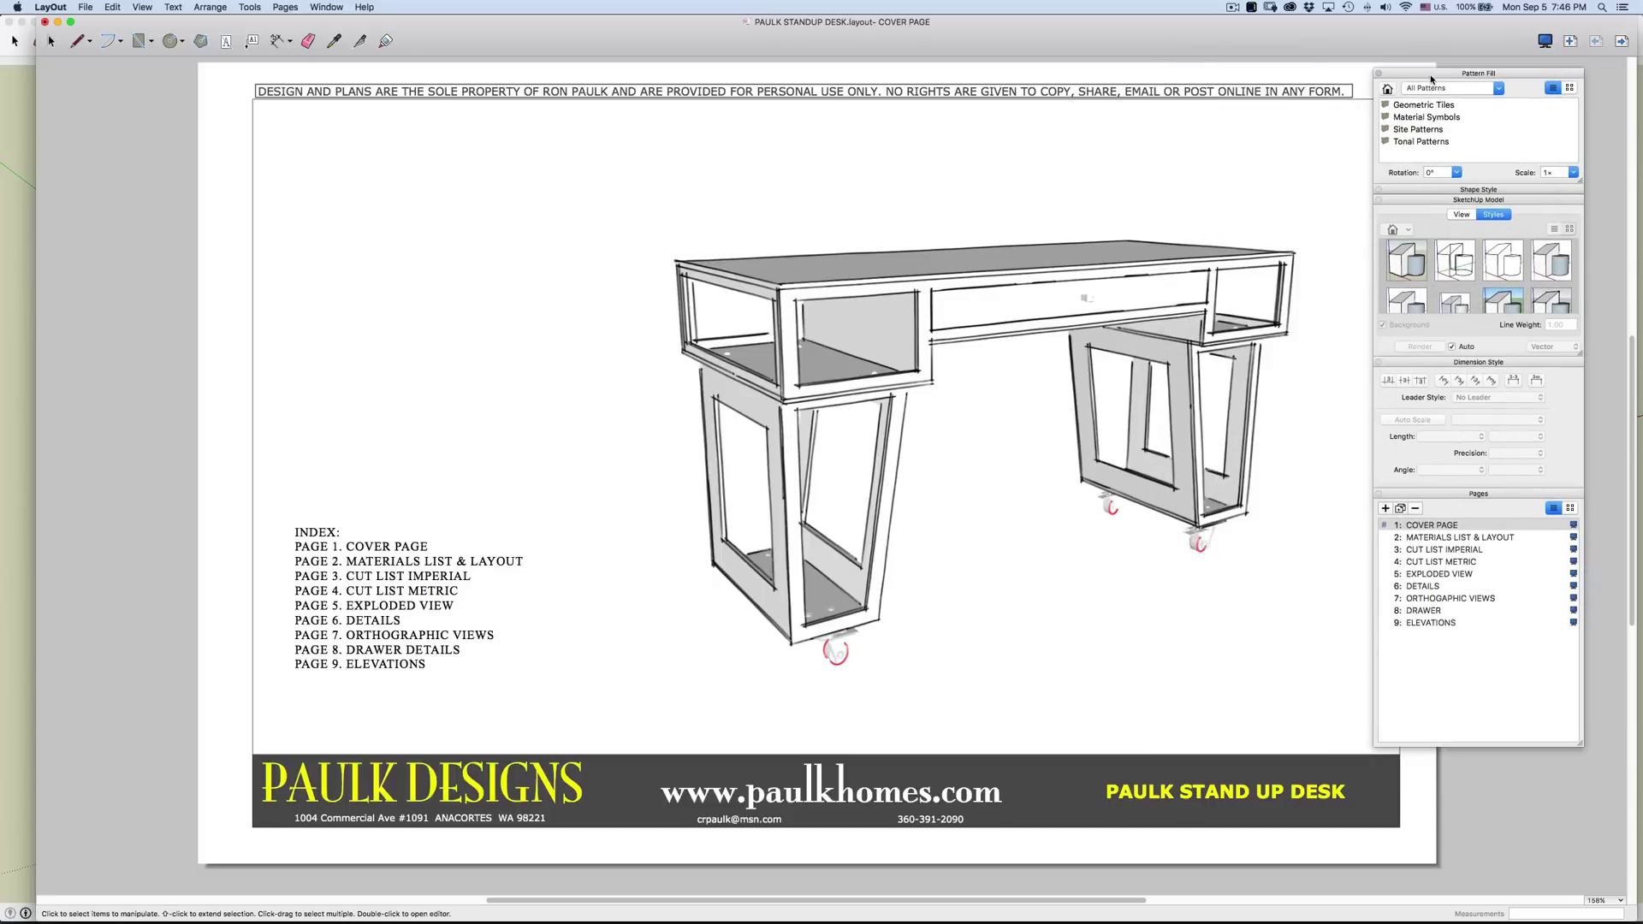
left_click(996, 298)
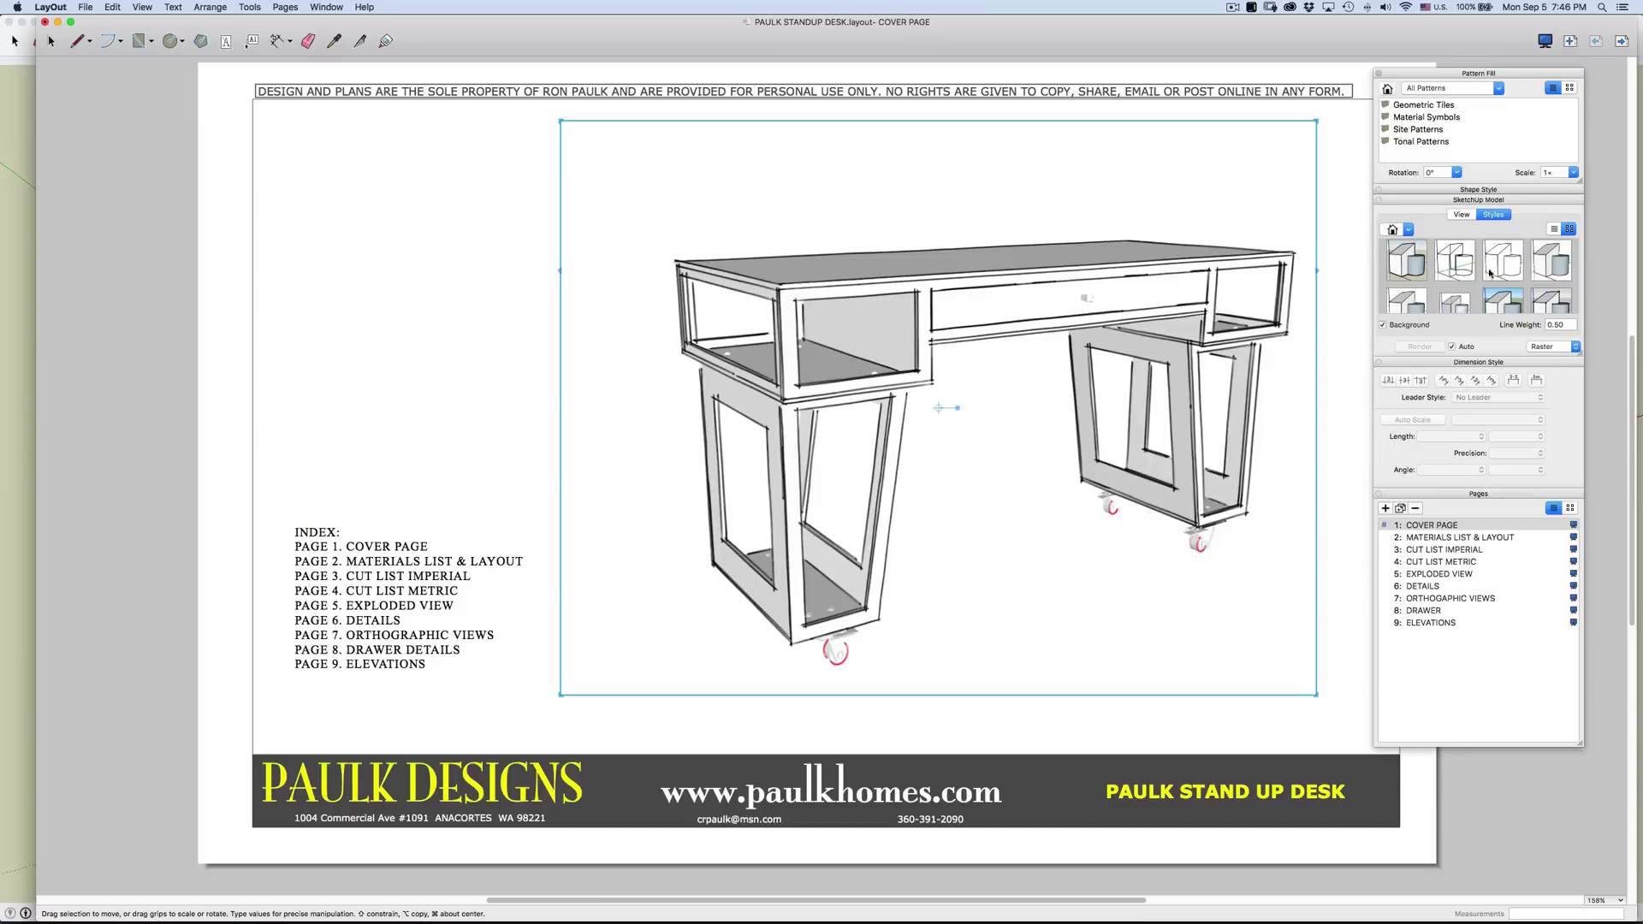
scroll(1503, 284, "down", 5)
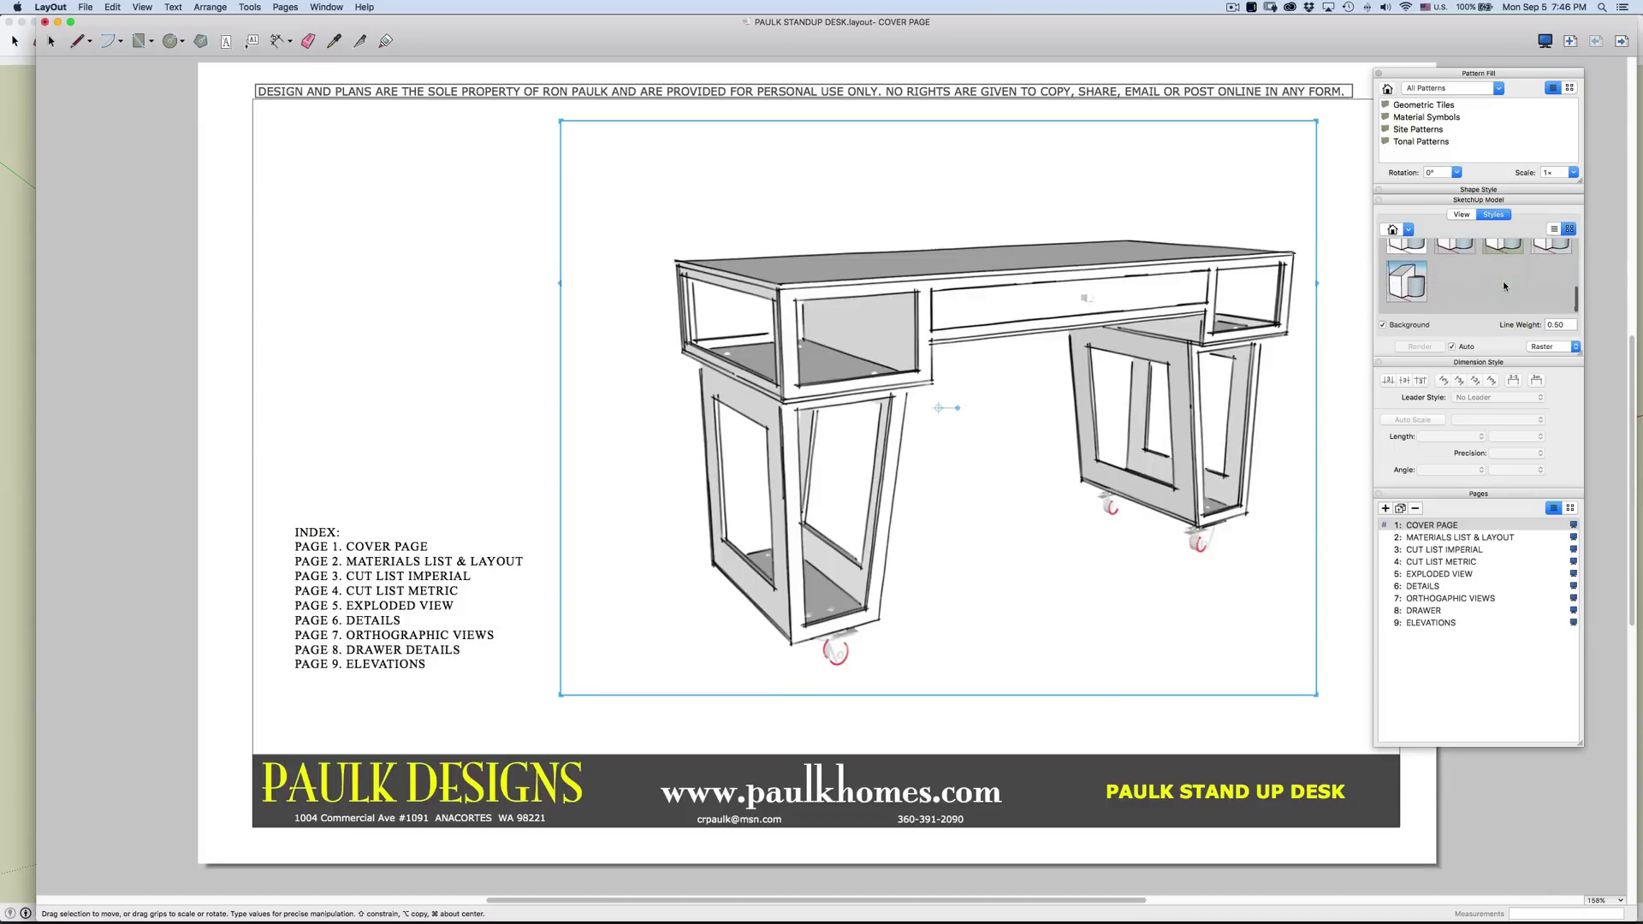
scroll(1503, 284, "up", 2)
scroll(1504, 284, "up", 1)
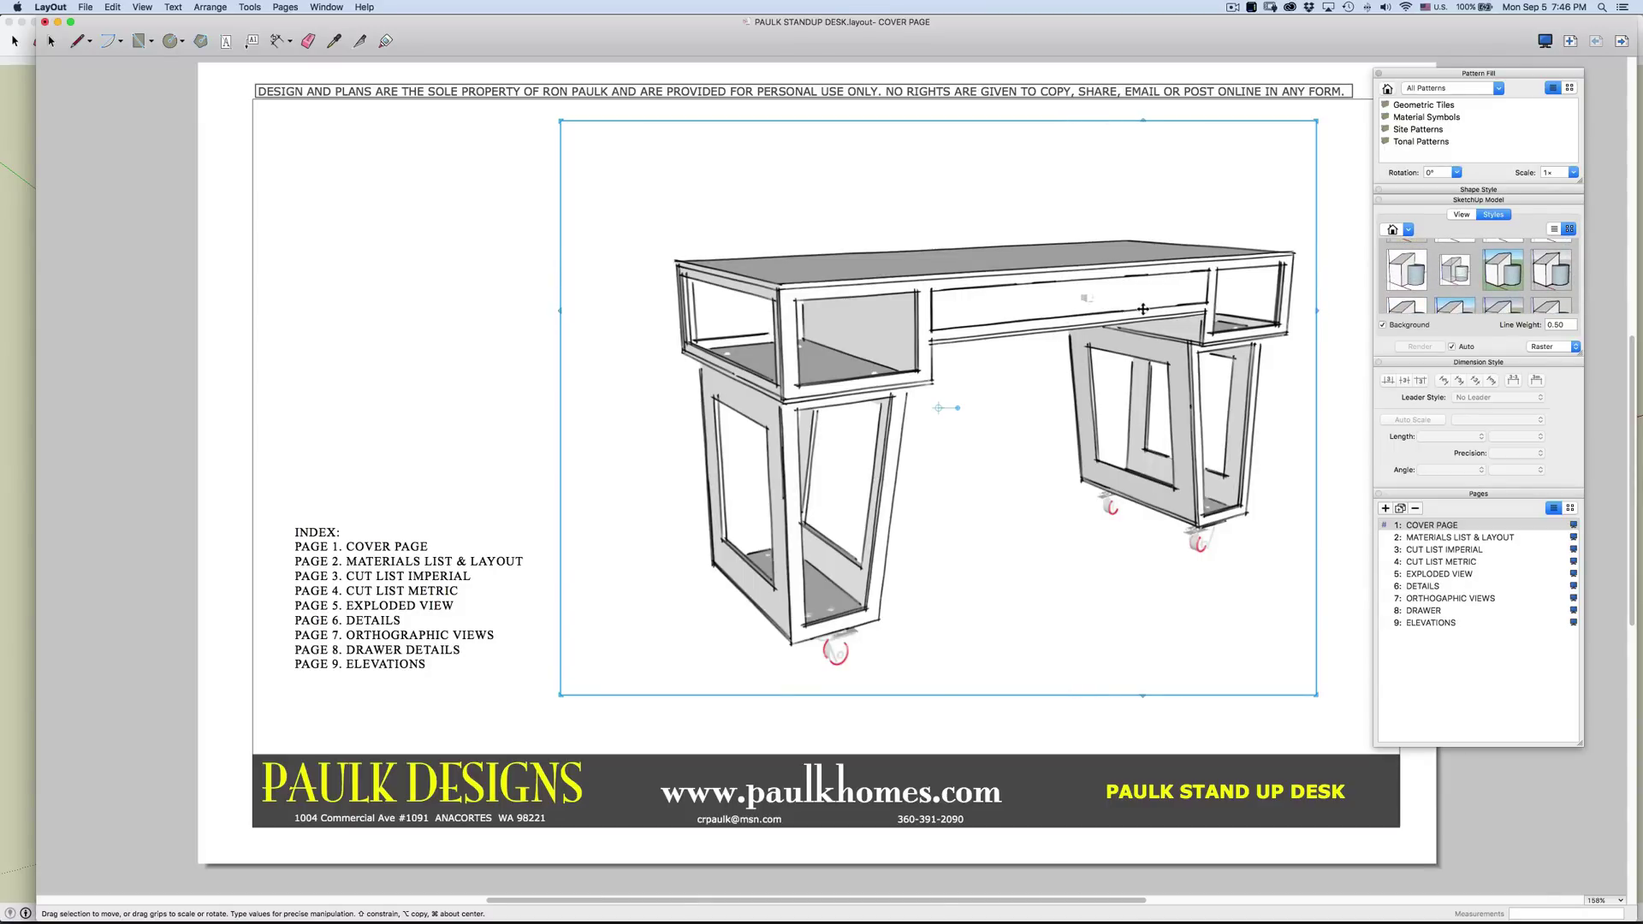
scroll(1446, 276, "down", 3)
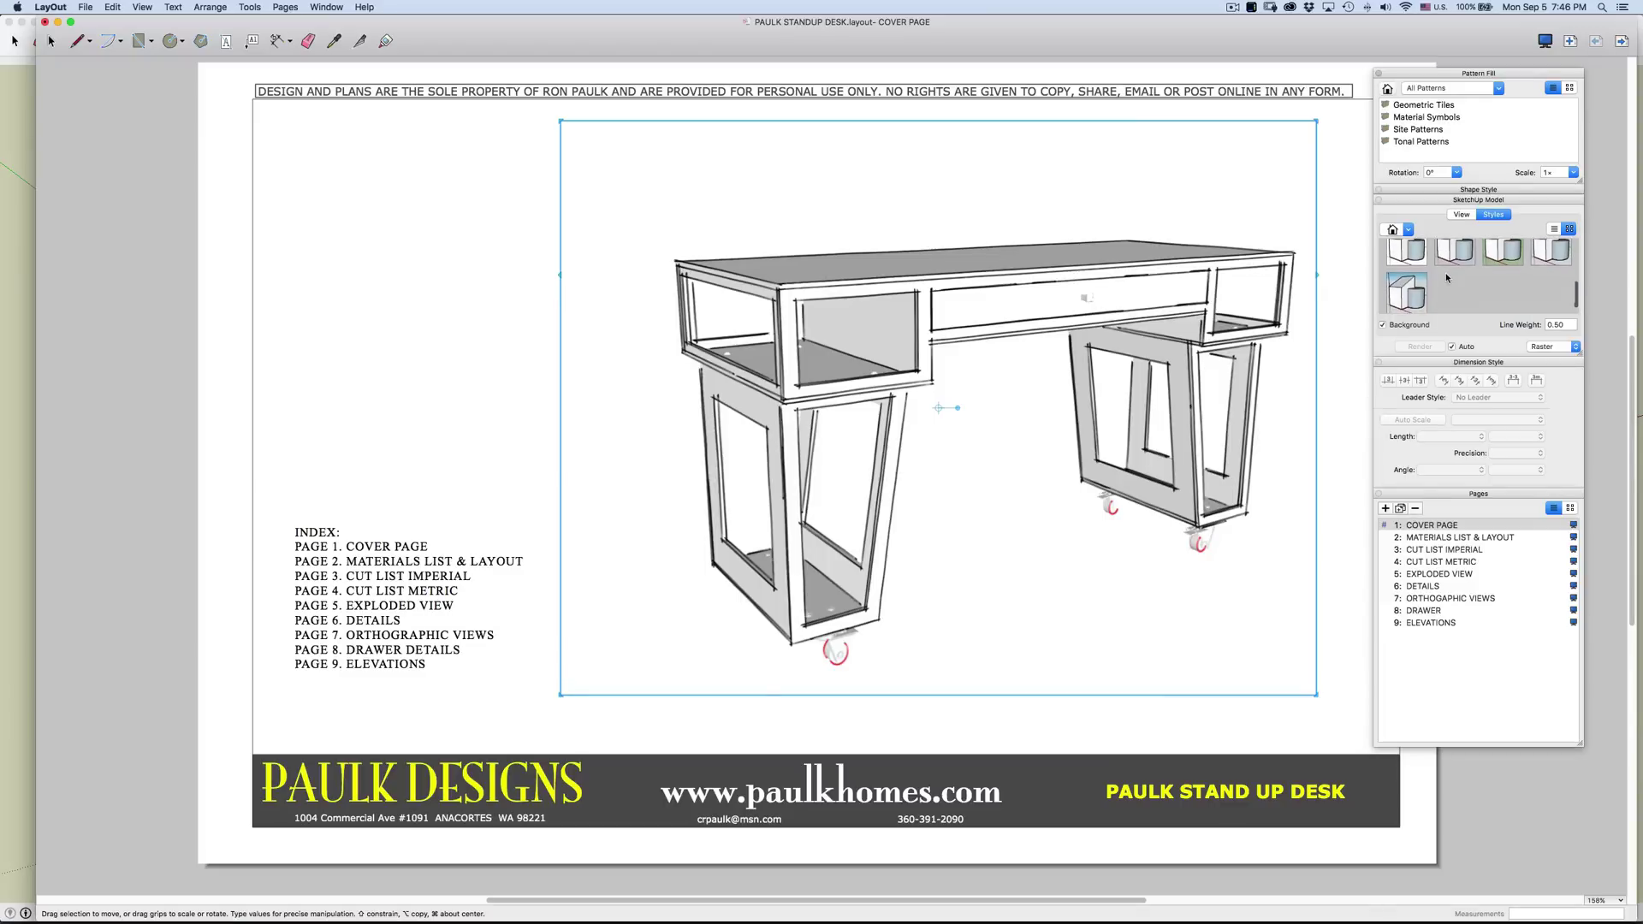
Try several styles on the desk, ending with solid black silhouettes, then hide the side panels
left_click(1410, 298)
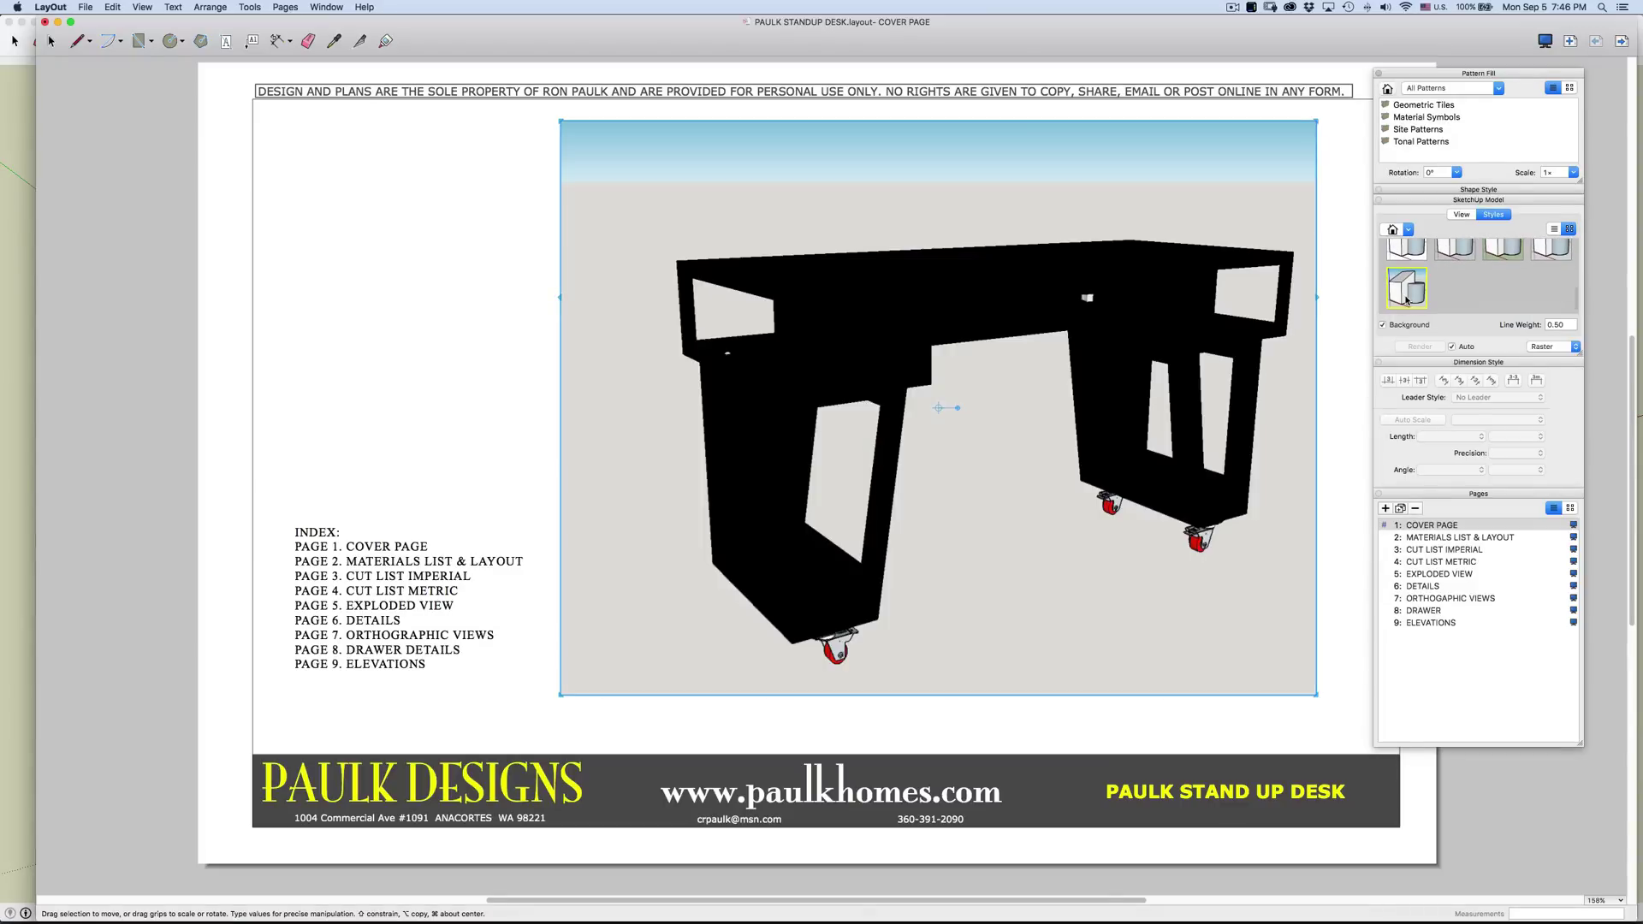
scroll(1423, 297, "up", 2)
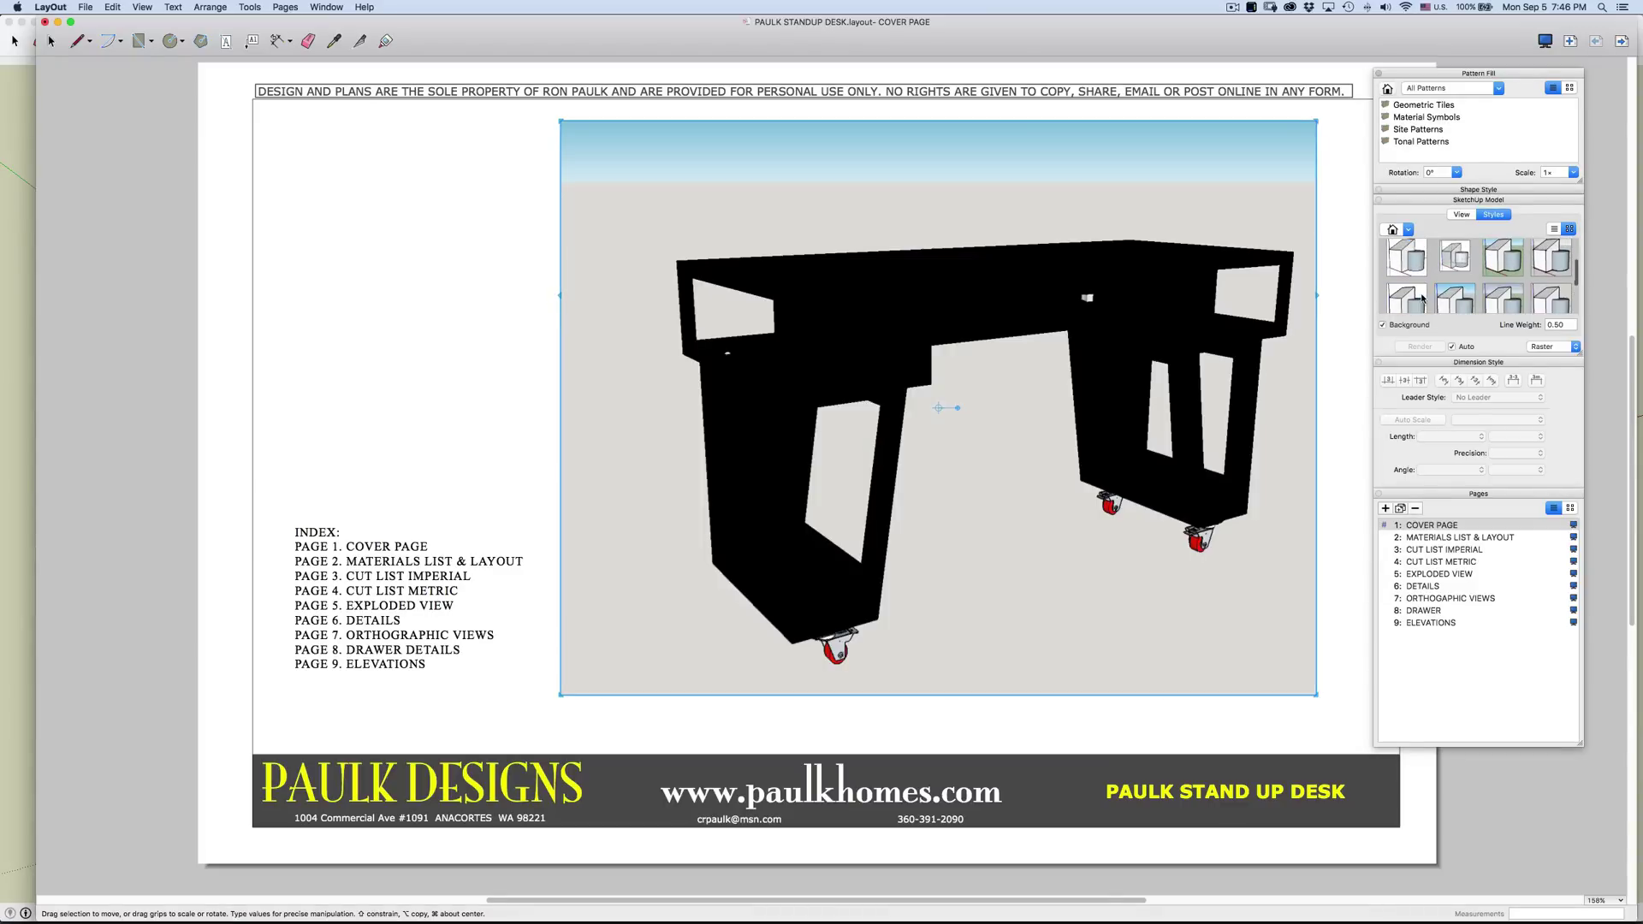
left_click(1504, 259)
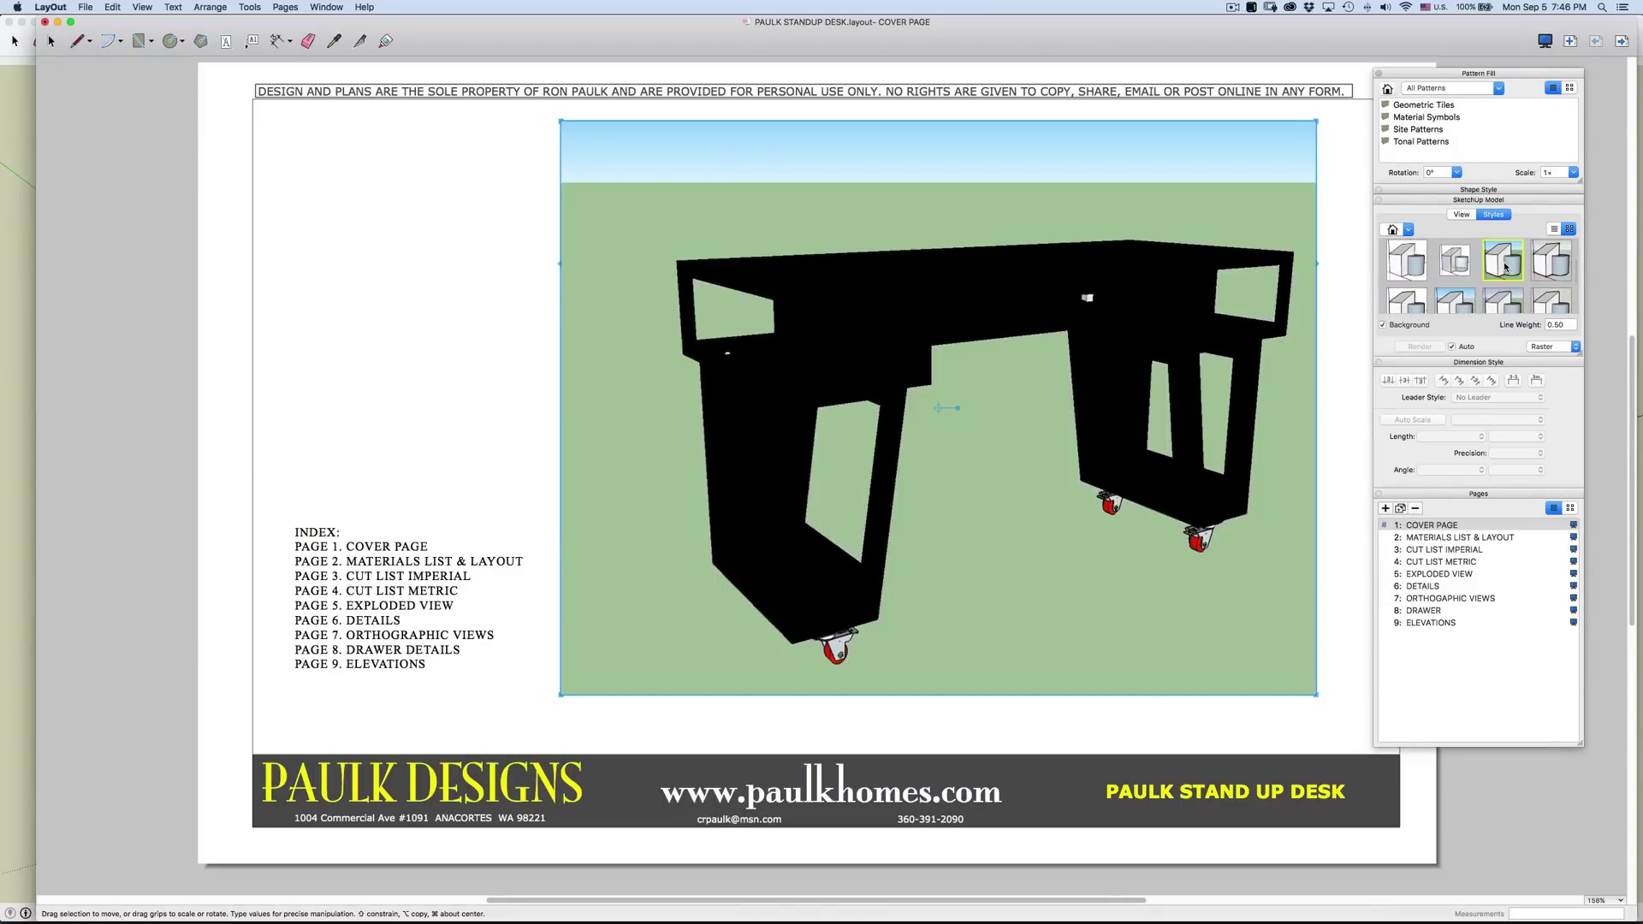
left_click(1444, 268)
left_click(1402, 272)
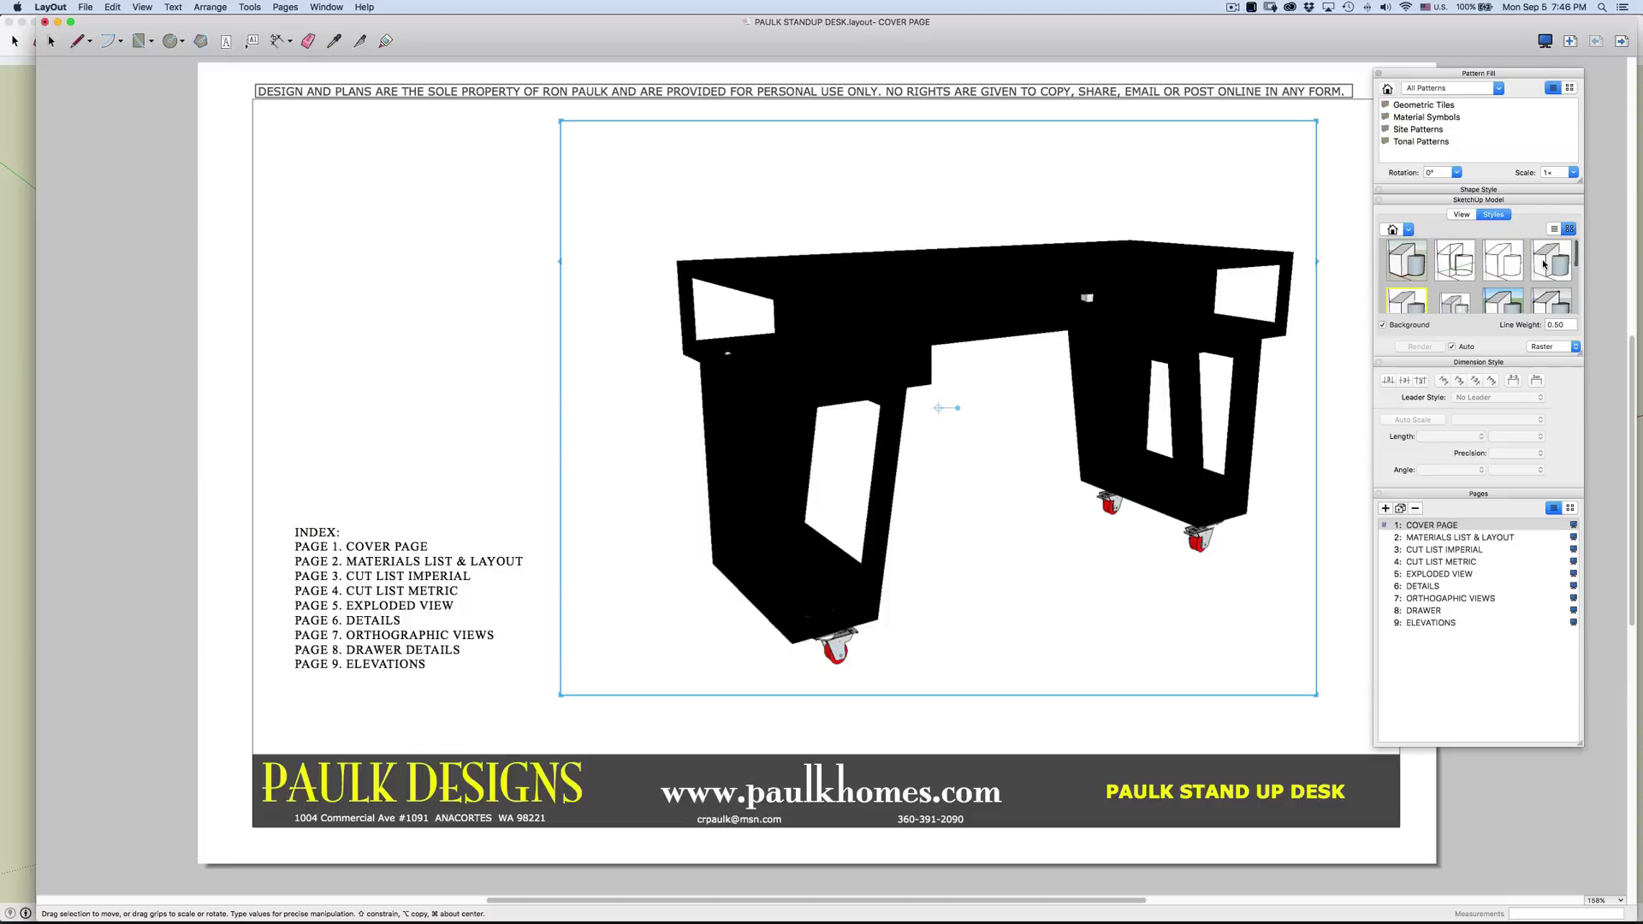
left_click(1544, 265)
key("super+alt+t")
Switch to Safari and scroll through the Help Center's Make vs Pro comparison table
key("super+Tab")
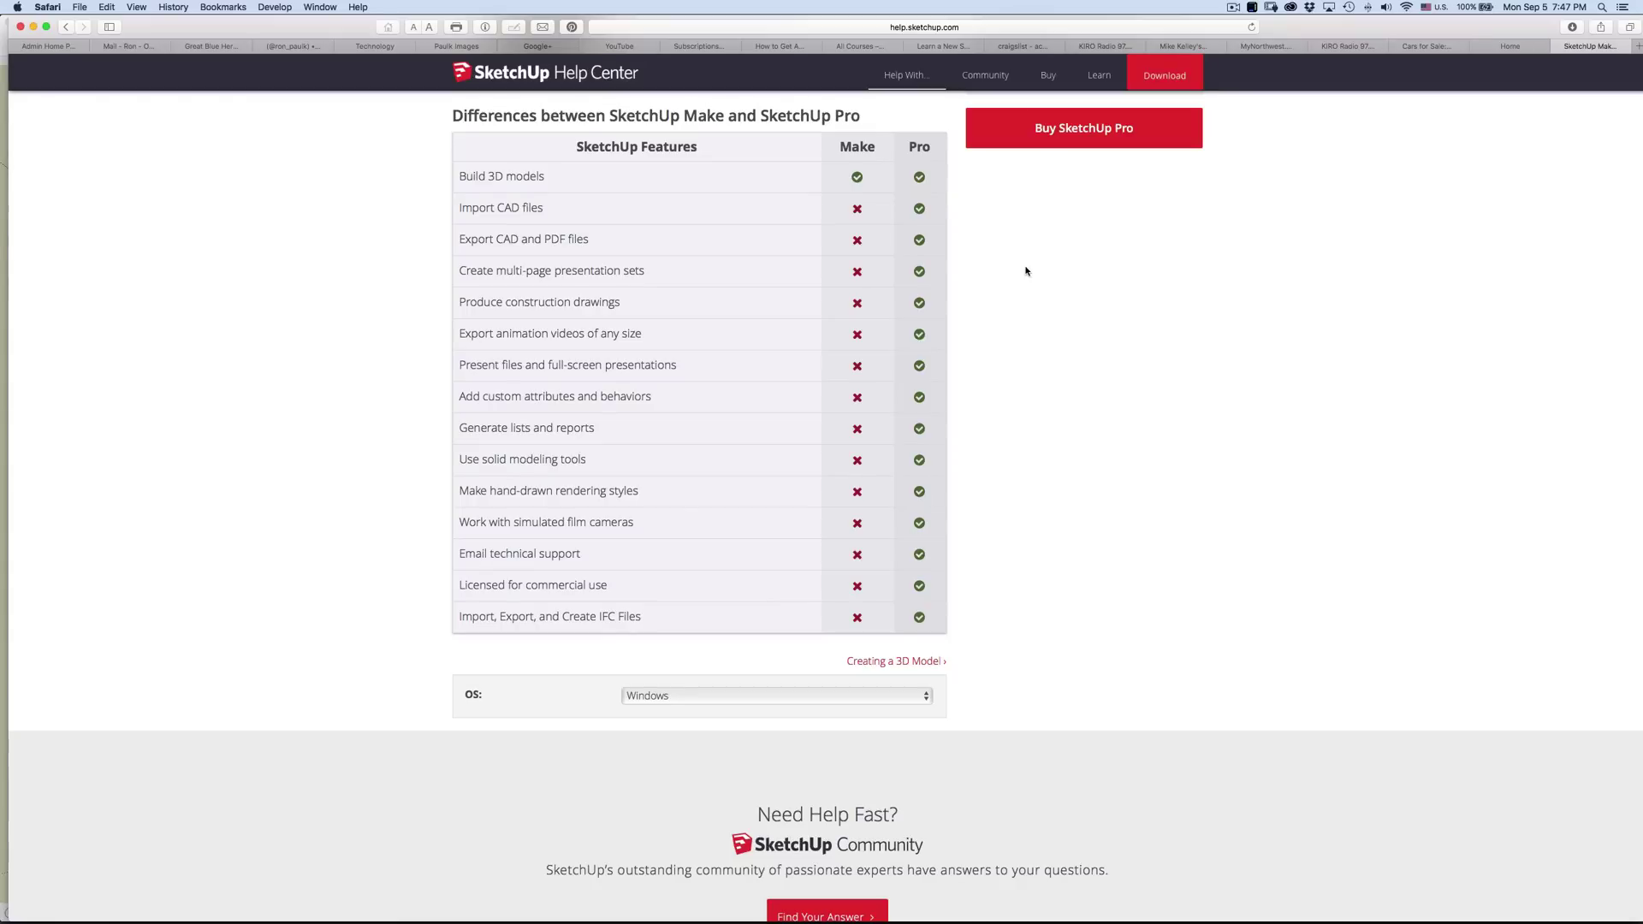
scroll(1029, 274, "up", 1)
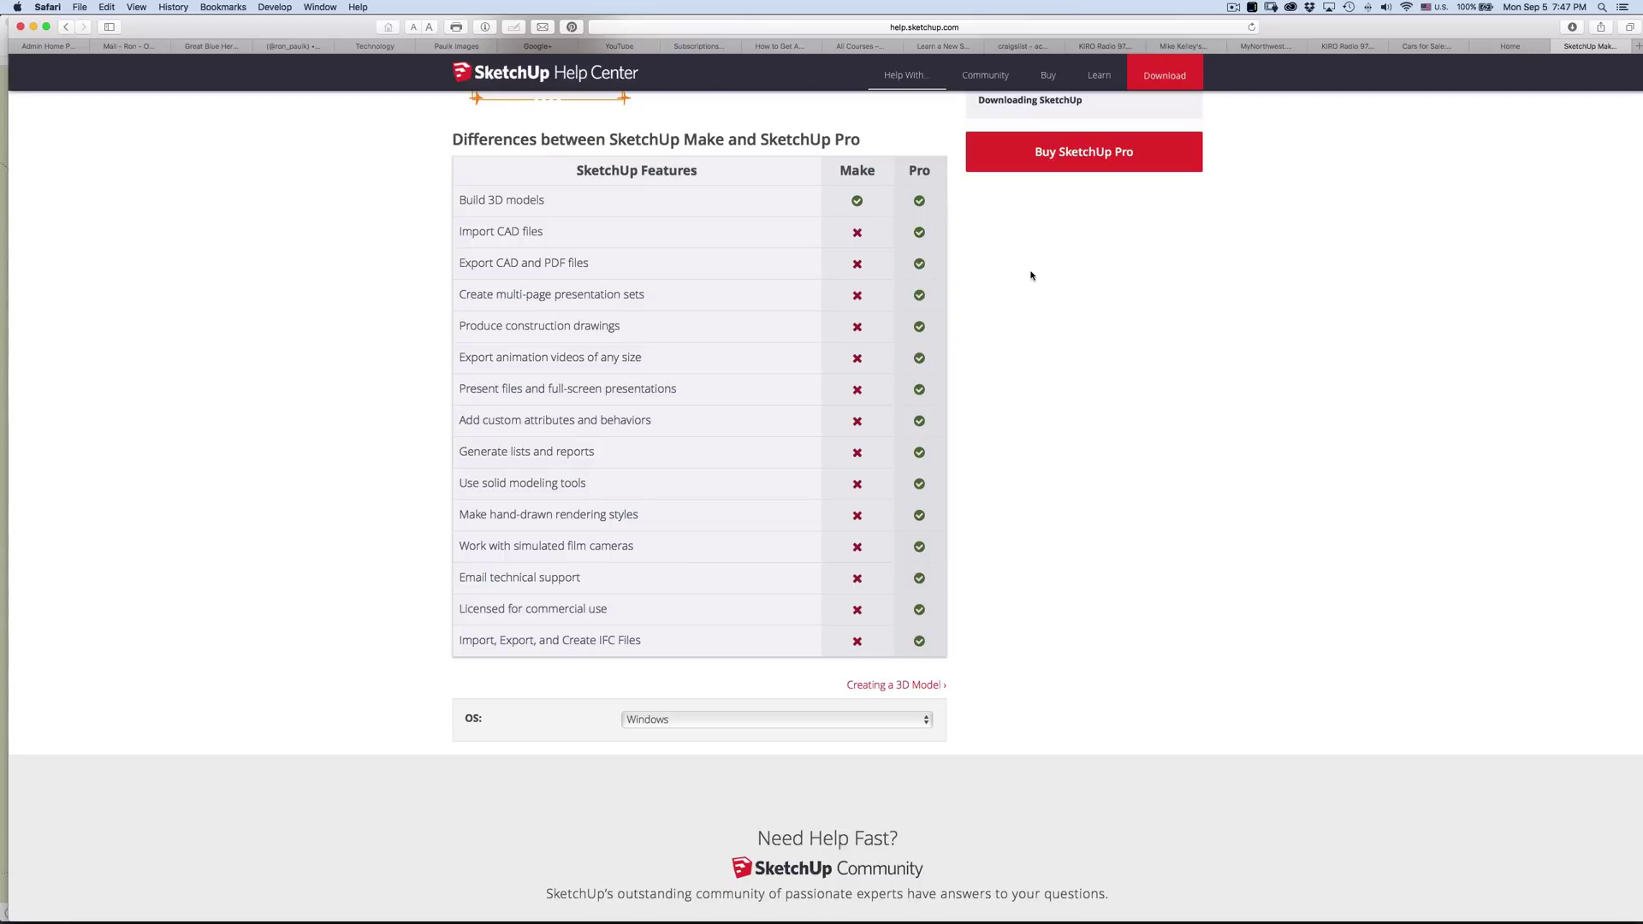
scroll(1031, 275, "up", 5)
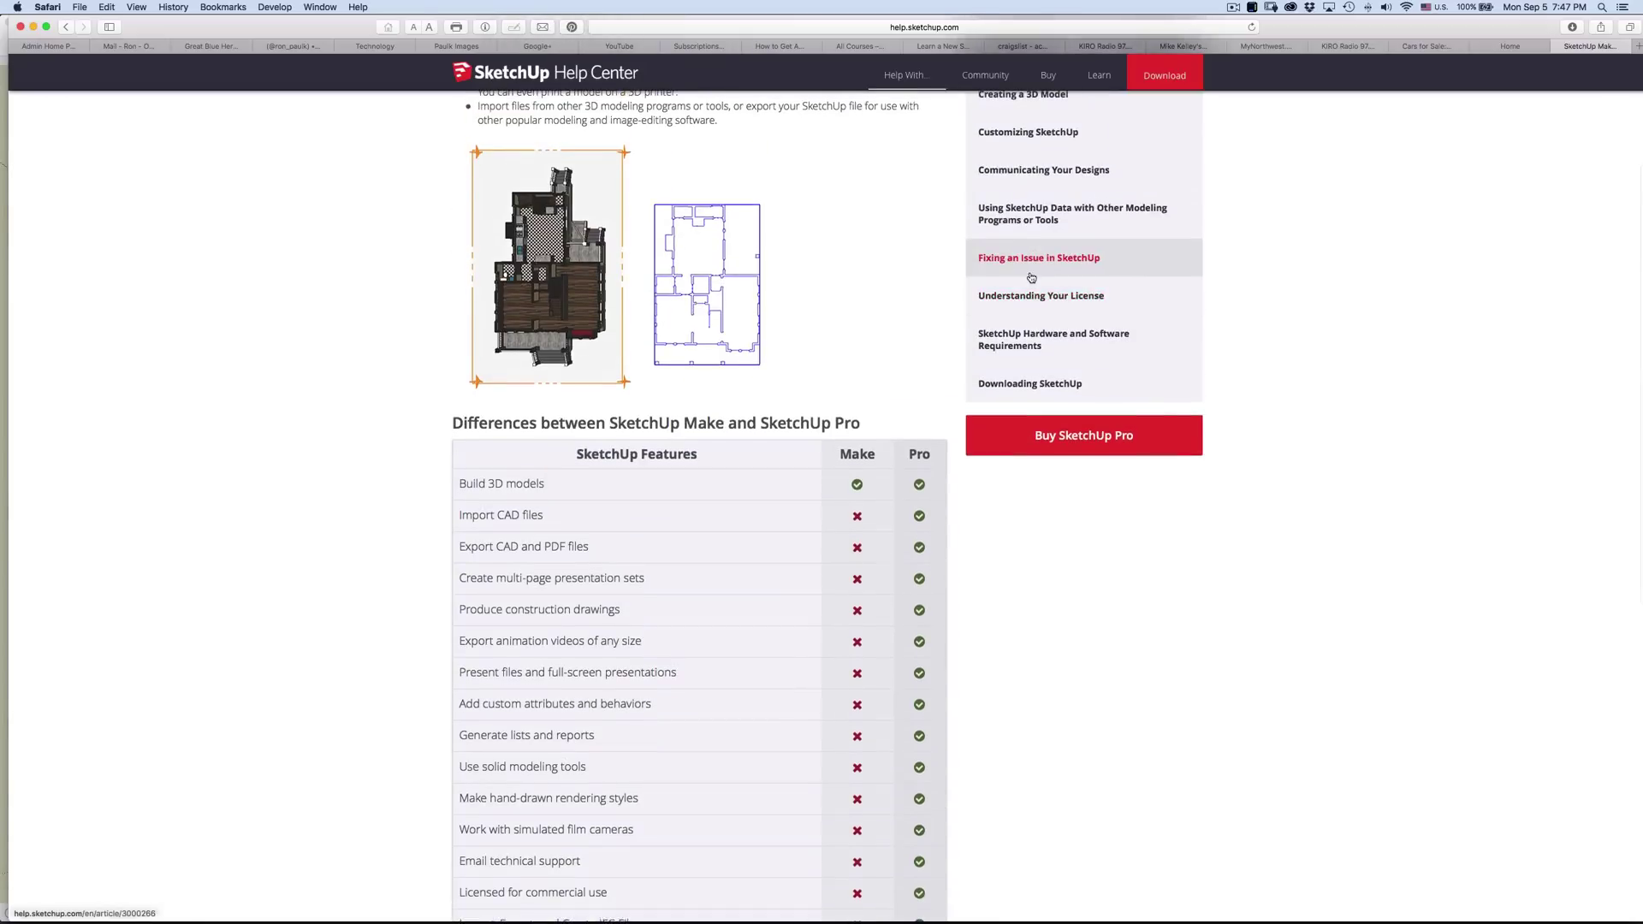
scroll(1031, 276, "down", 4)
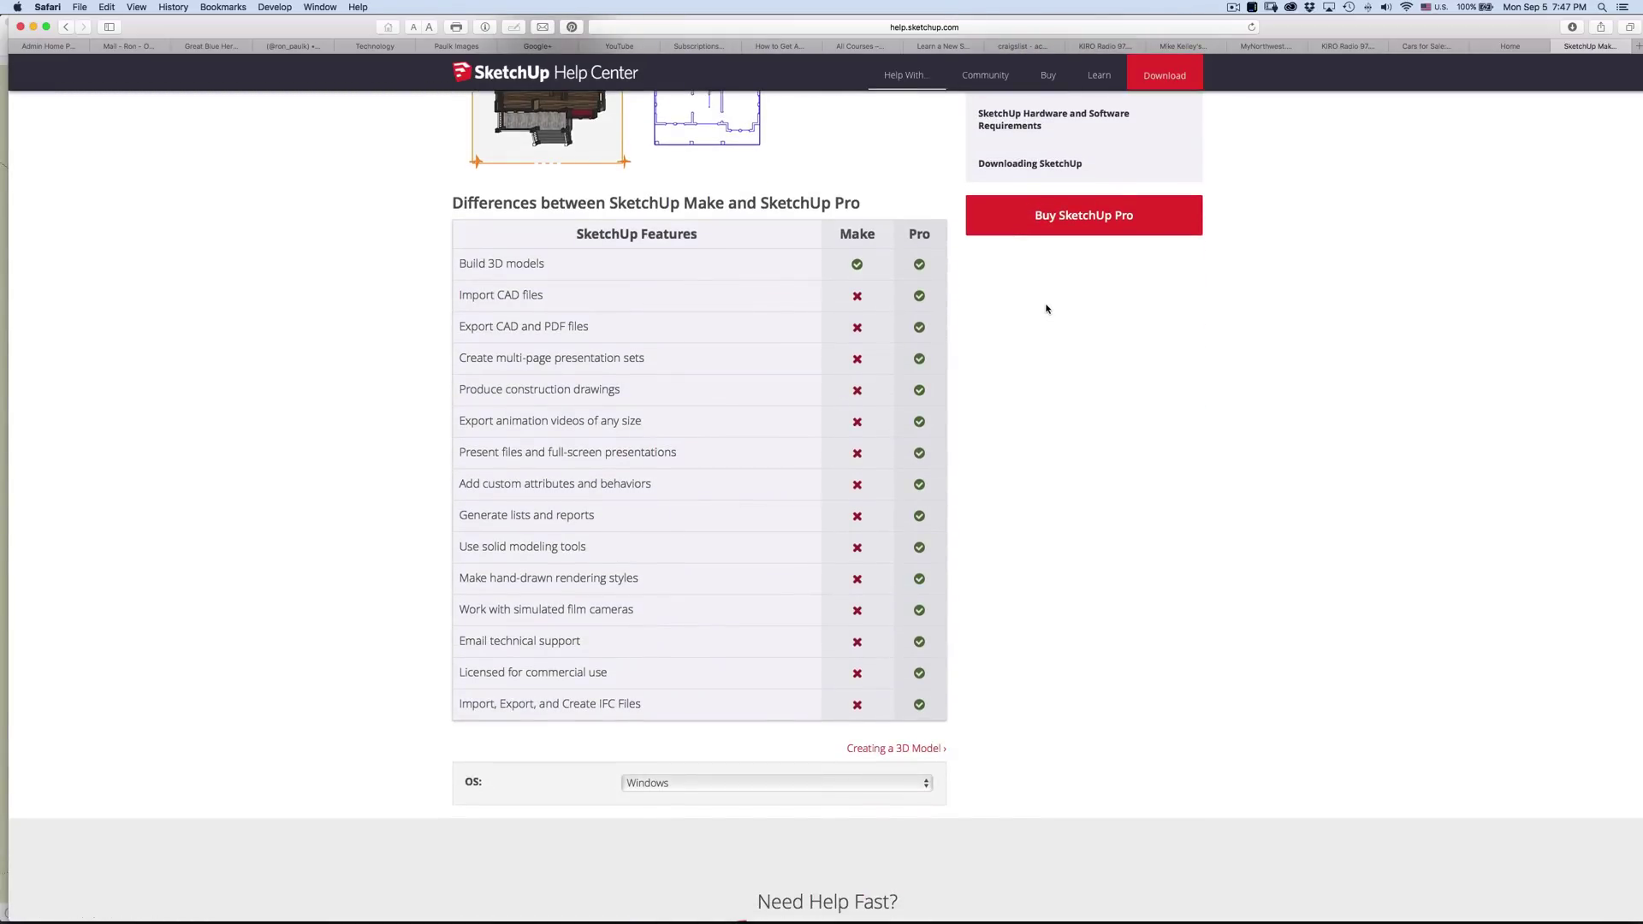
scroll(1046, 308, "up", 1)
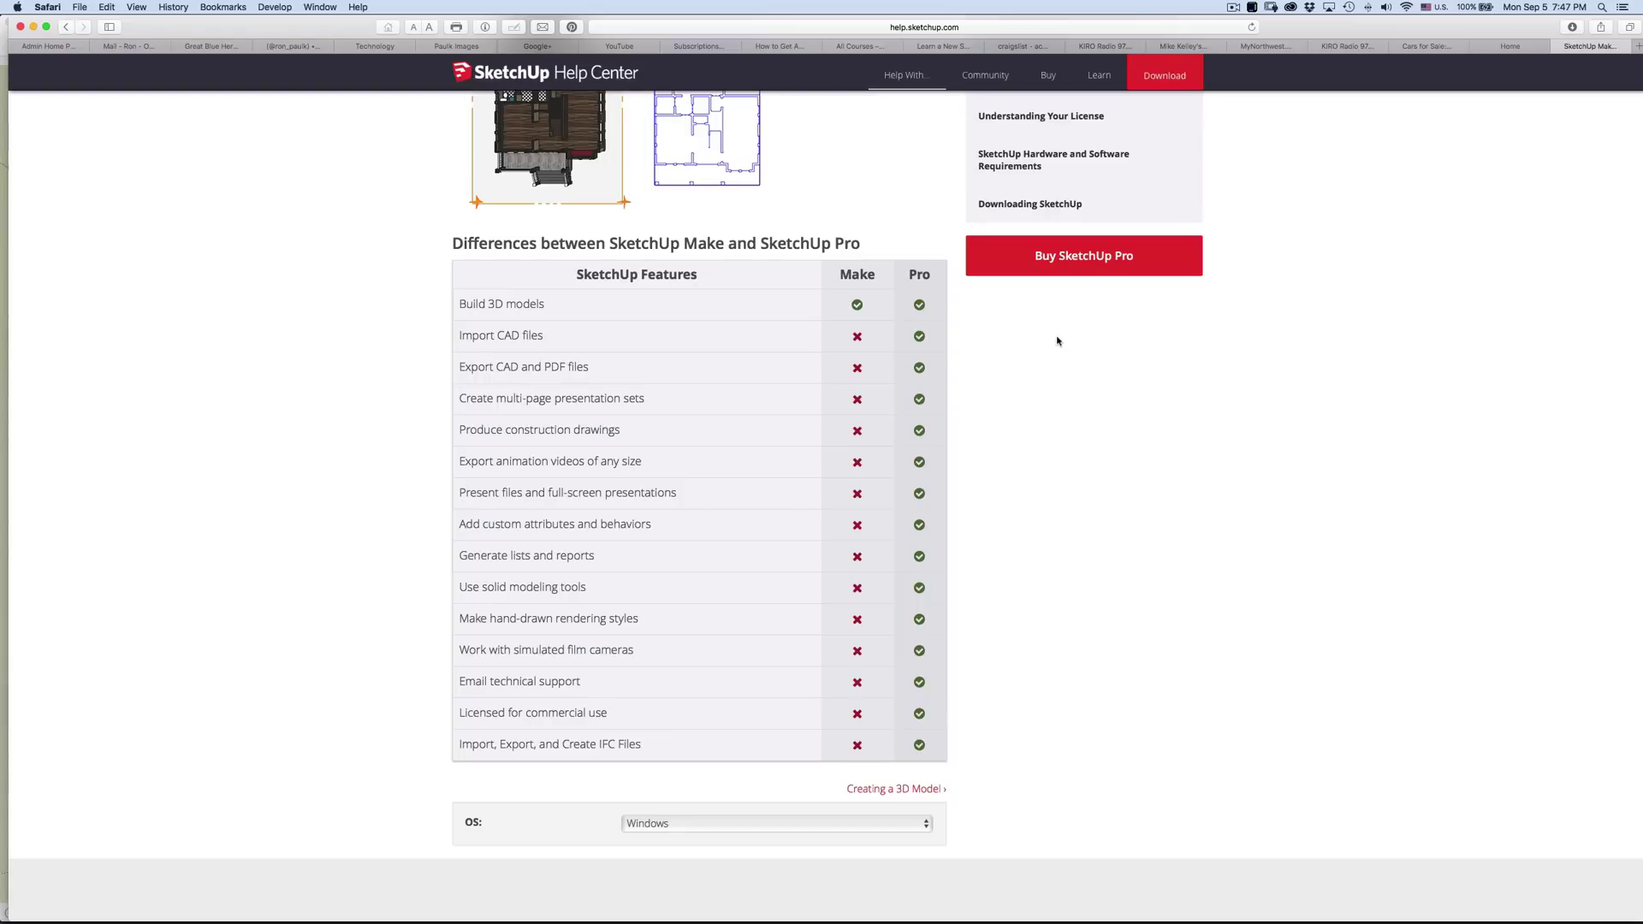
scroll(1070, 341, "up", 2)
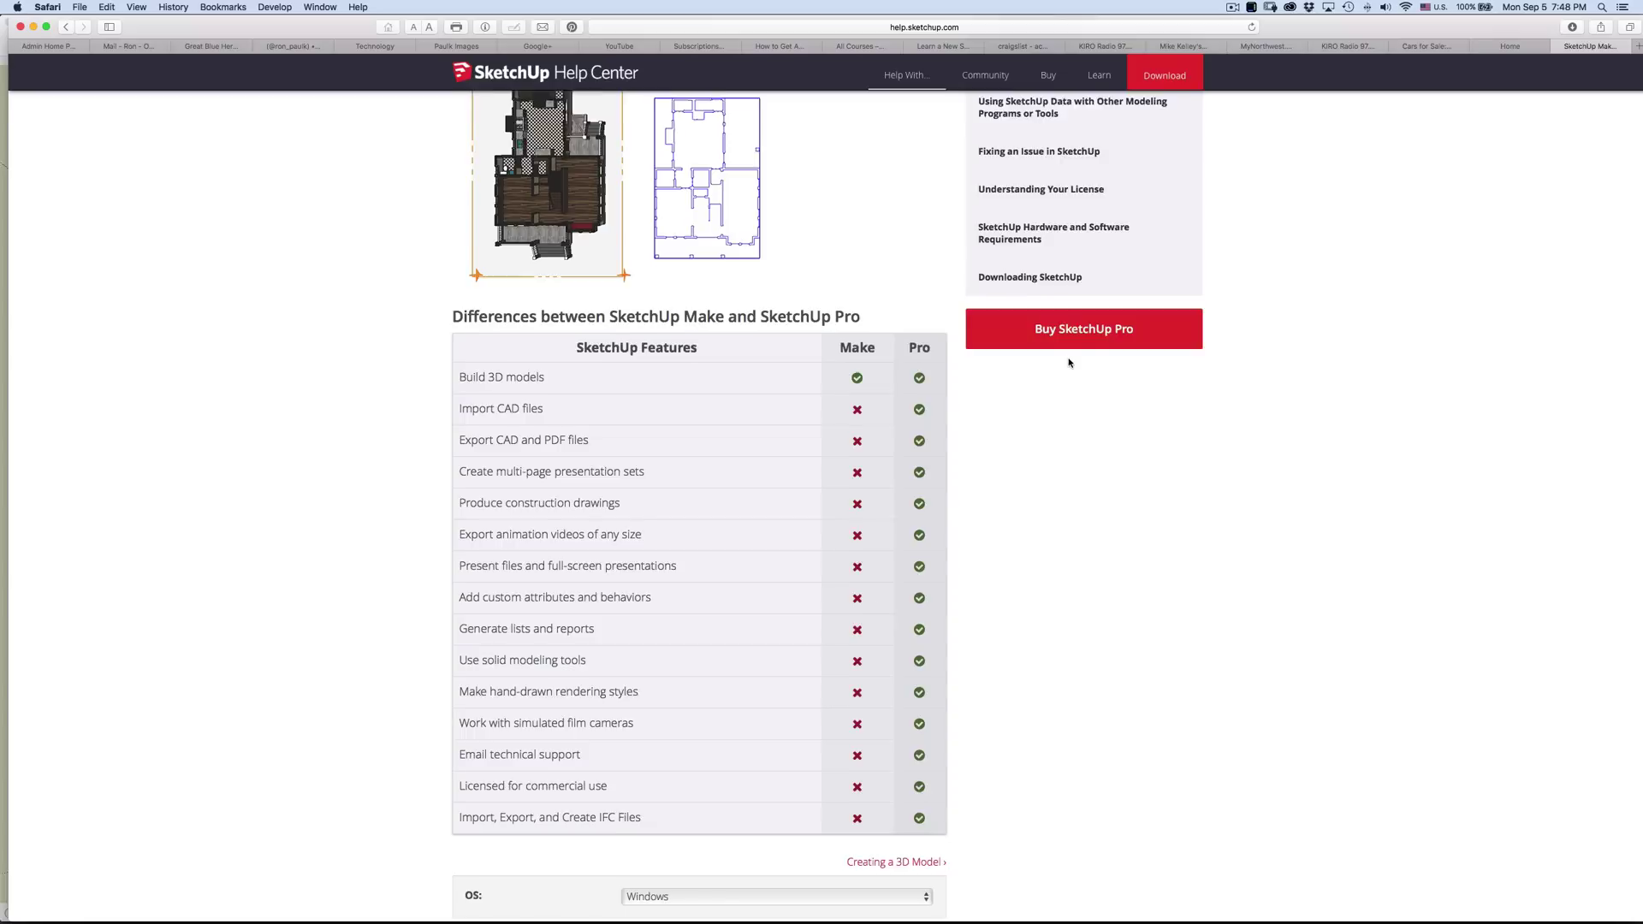
scroll(1068, 363, "down", 2)
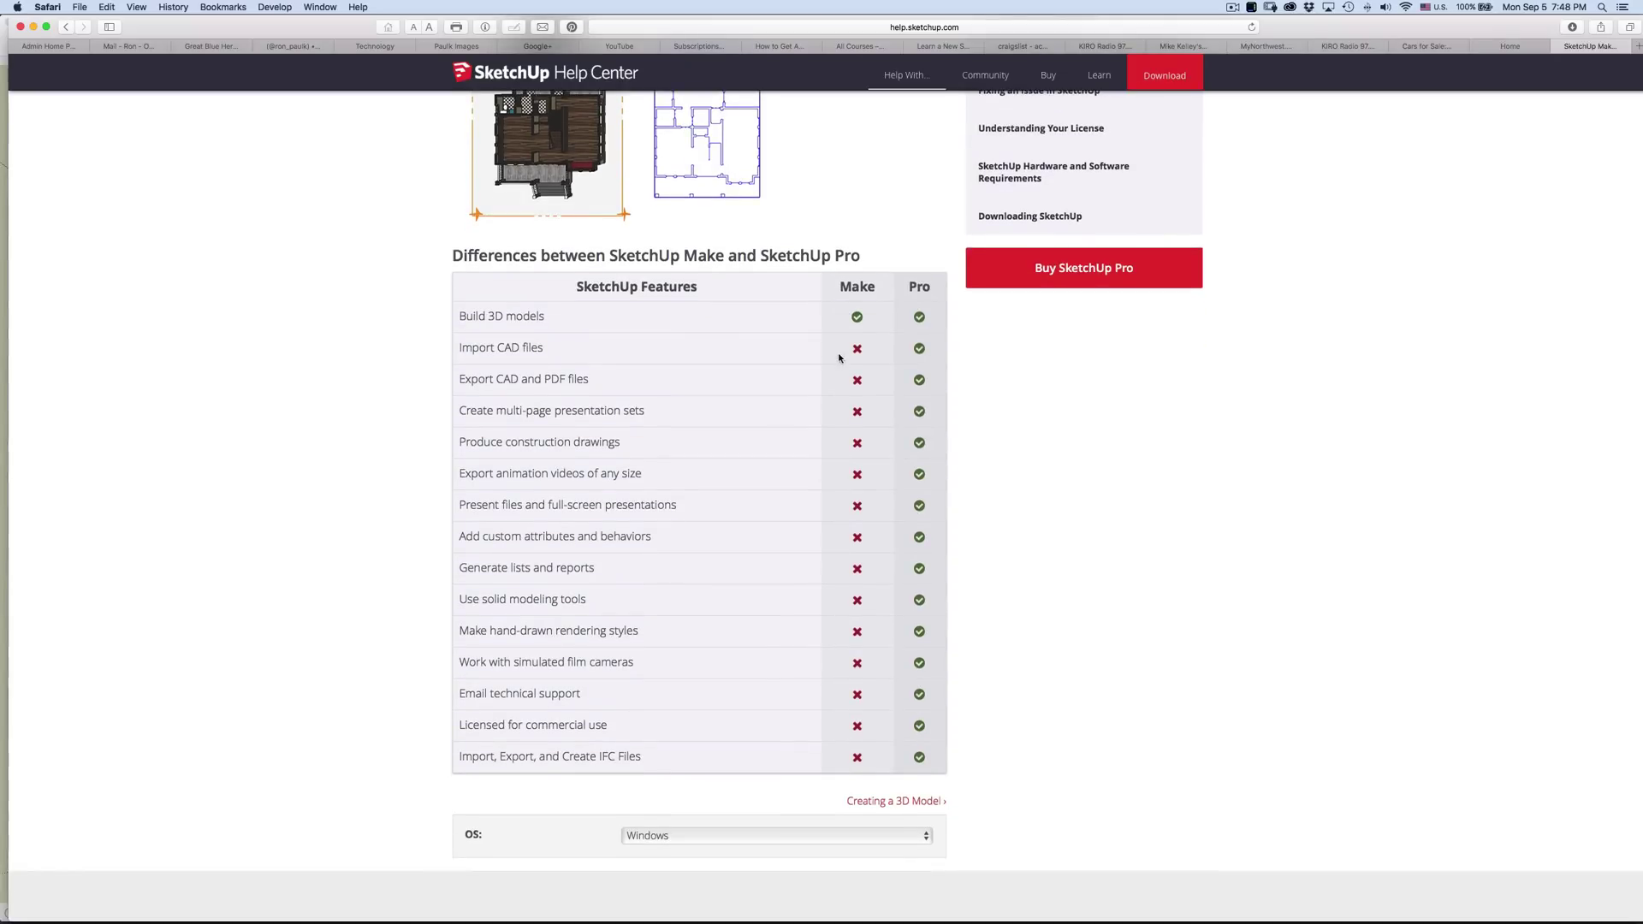